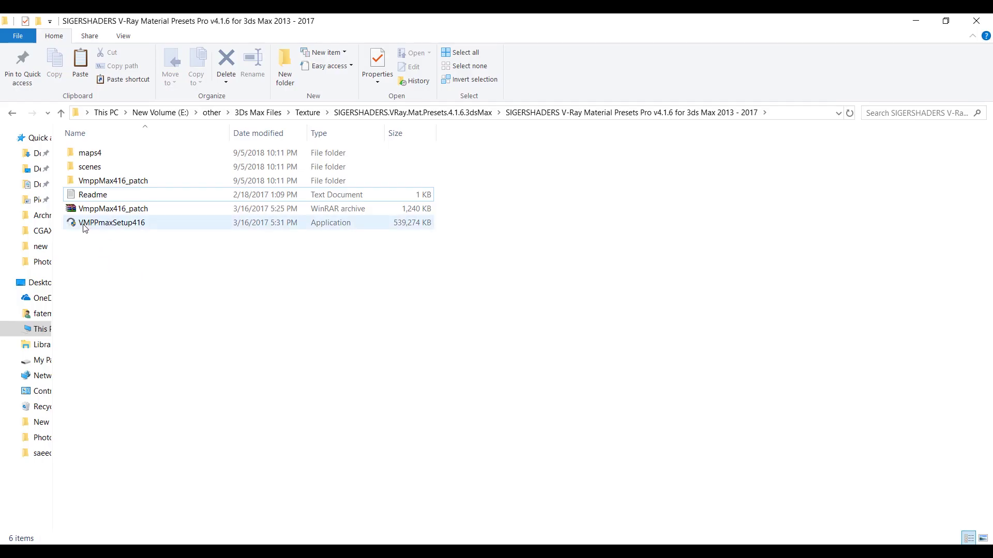
Run the VMPPmaxSetup416 installer as administrator and allow it to make changes
{"action": "left_click", "coordinate": [126, 228]}
{"action": "right_click", "coordinate": [127, 229]}
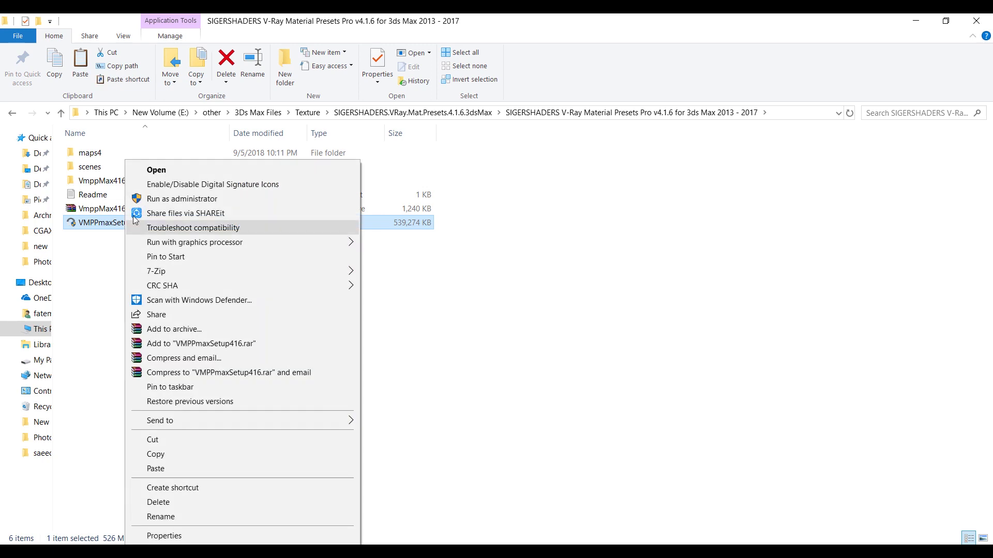
{"action": "left_click", "coordinate": [165, 199]}
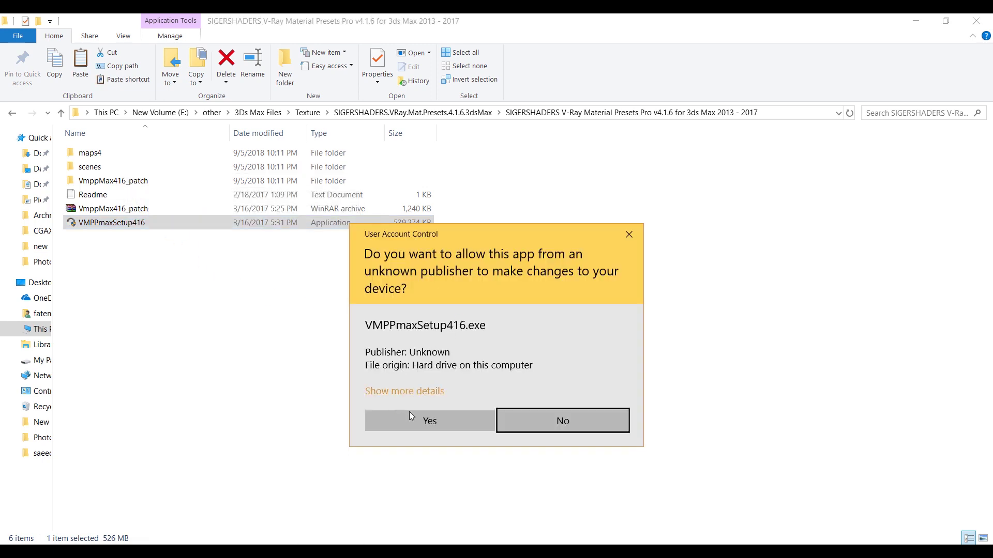
{"action": "left_click", "coordinate": [420, 424]}
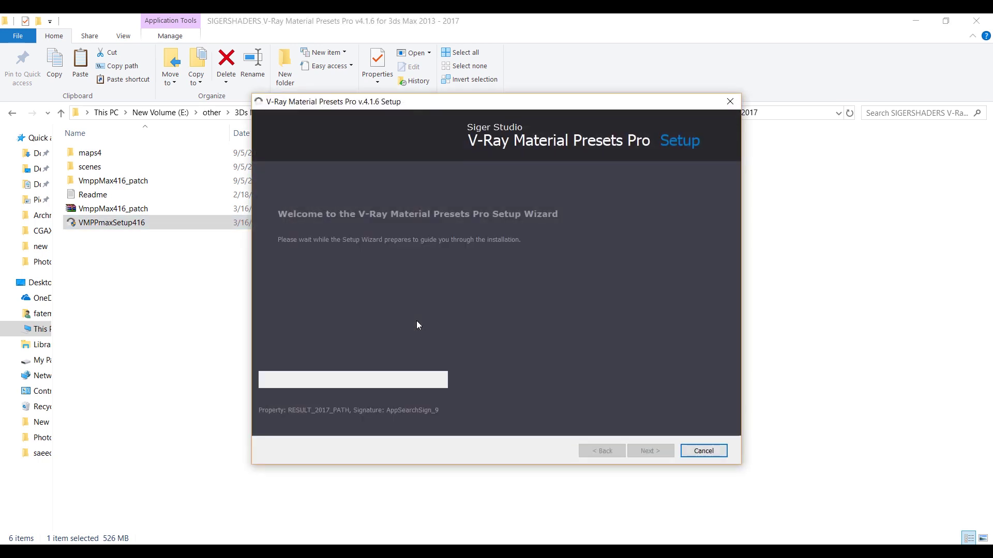
Accept the license, install for 3ds Max 2016, and finish the setup wizard
{"action": "left_click", "coordinate": [653, 453]}
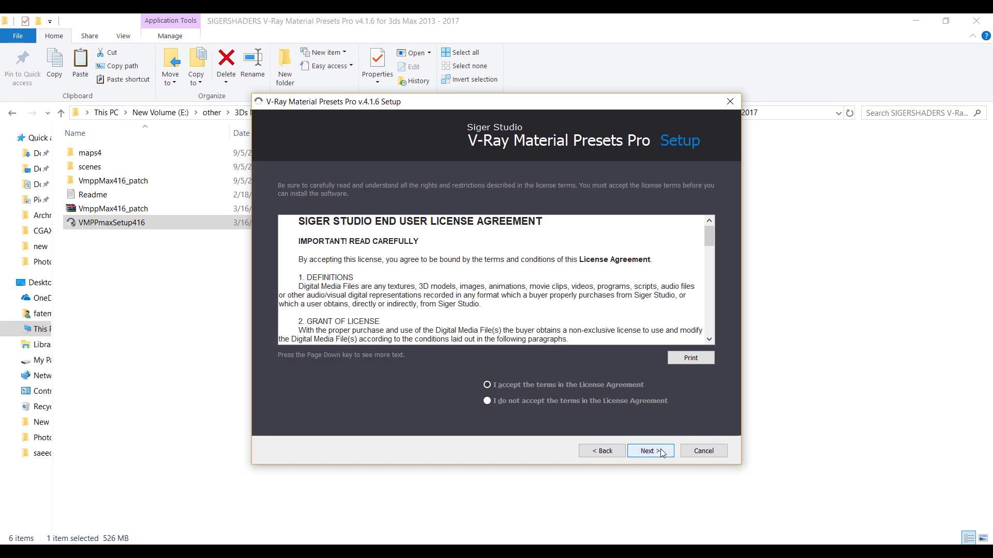
{"action": "left_click", "coordinate": [659, 449]}
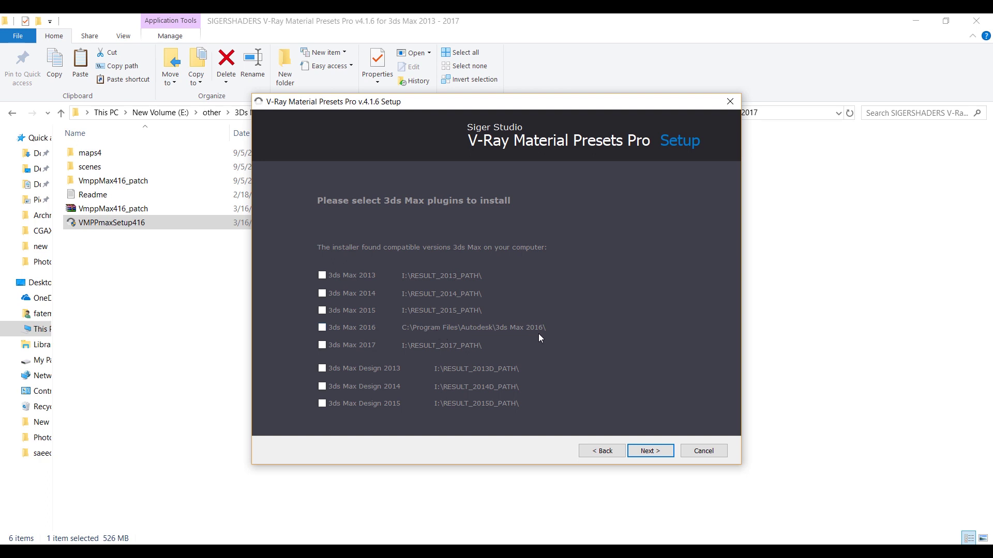
{"action": "left_click", "coordinate": [324, 329]}
{"action": "left_click", "coordinate": [650, 451]}
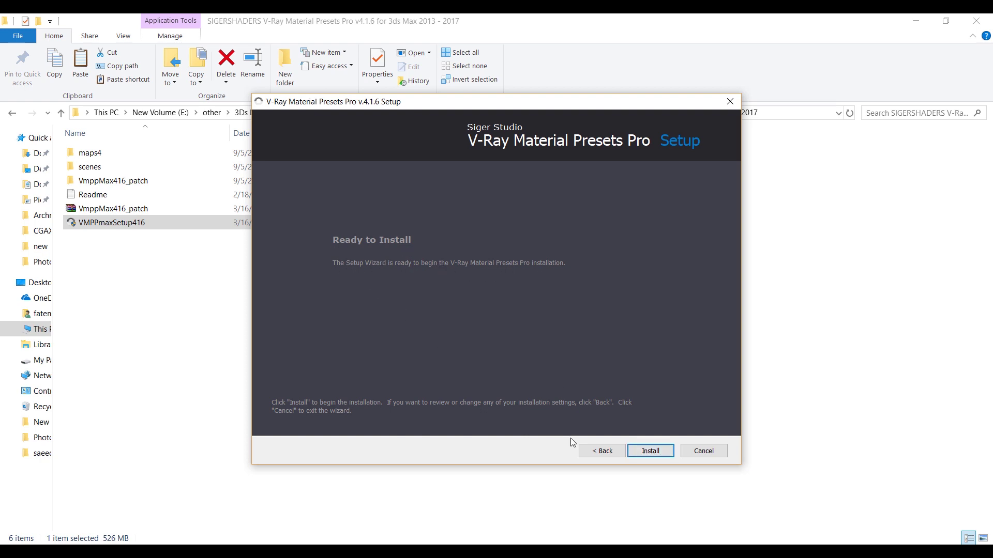
{"action": "left_click", "coordinate": [659, 453]}
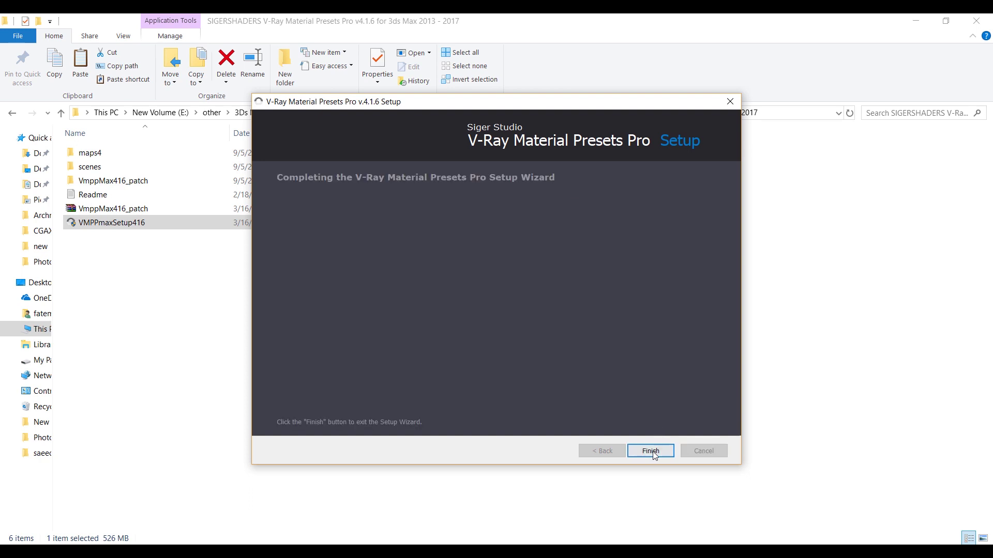
{"action": "left_click", "coordinate": [653, 452]}
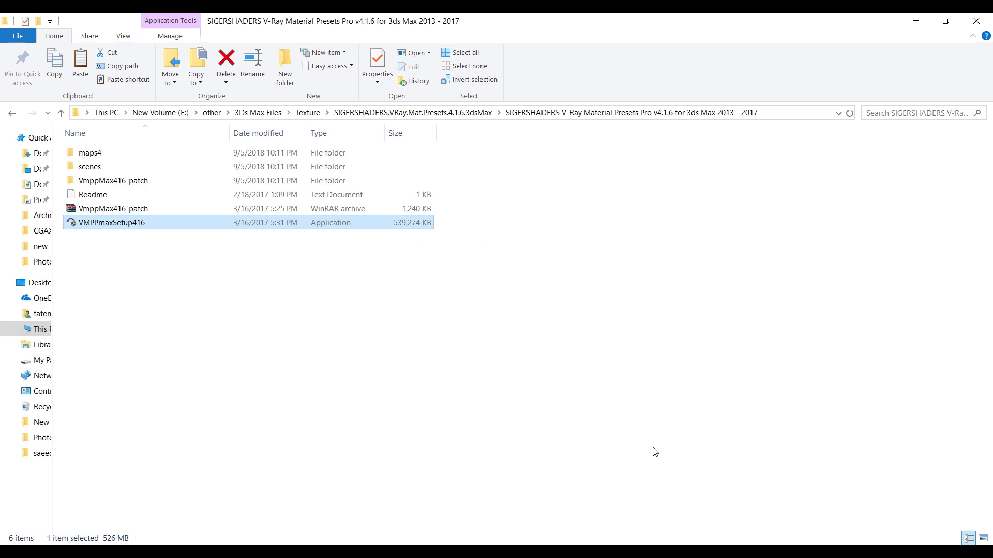
Copy all 12 preset files from the package's scenes folder
{"action": "left_click", "coordinate": [653, 452]}
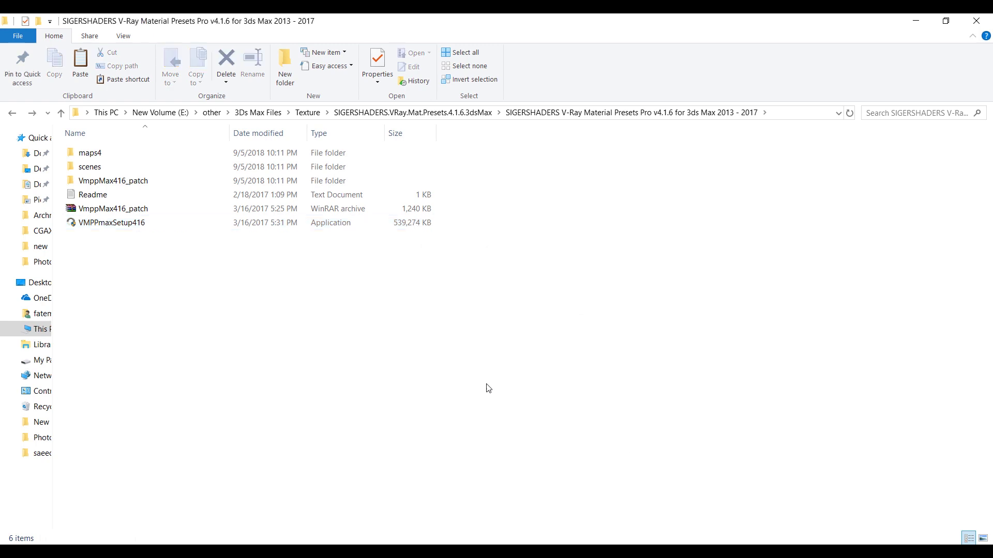
{"action": "double_click", "coordinate": [103, 170]}
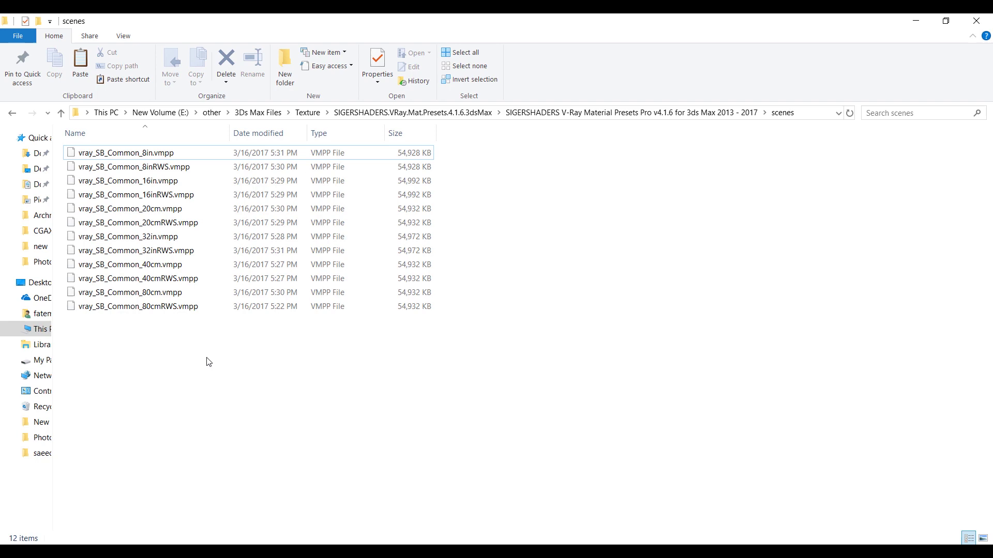
{"action": "left_click_drag", "start_coordinate": [185, 351], "coordinate": [110, 154]}
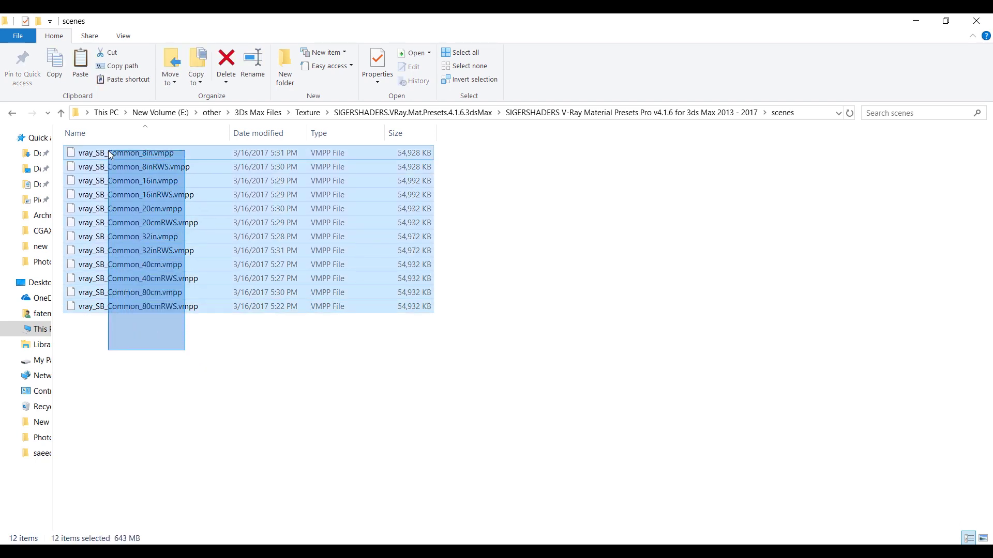
{"action": "right_click", "coordinate": [110, 154]}
{"action": "left_click", "coordinate": [148, 331]}
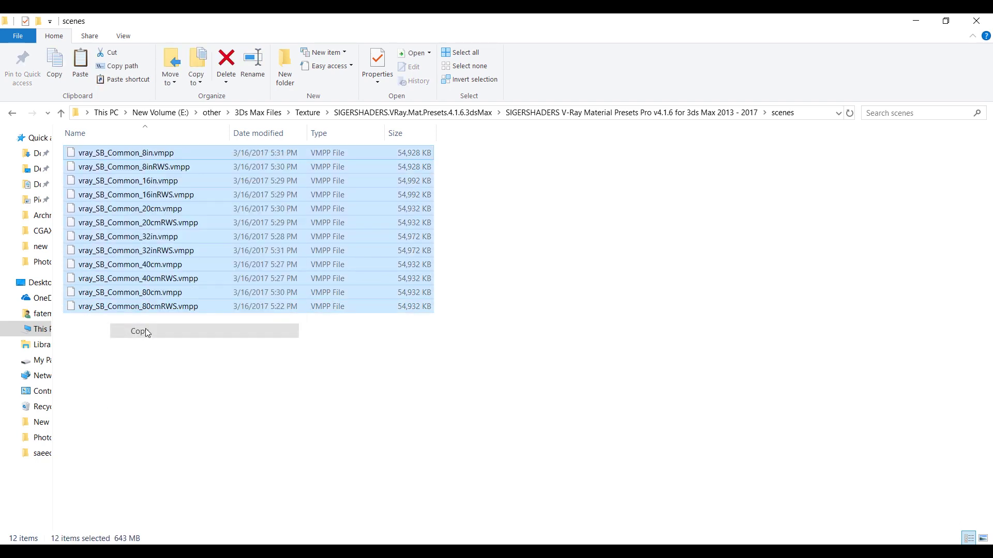
Navigate to C:\Program Files\Autodesk\3ds Max 2016\scenes
{"action": "key", "text": "alt+Left"}
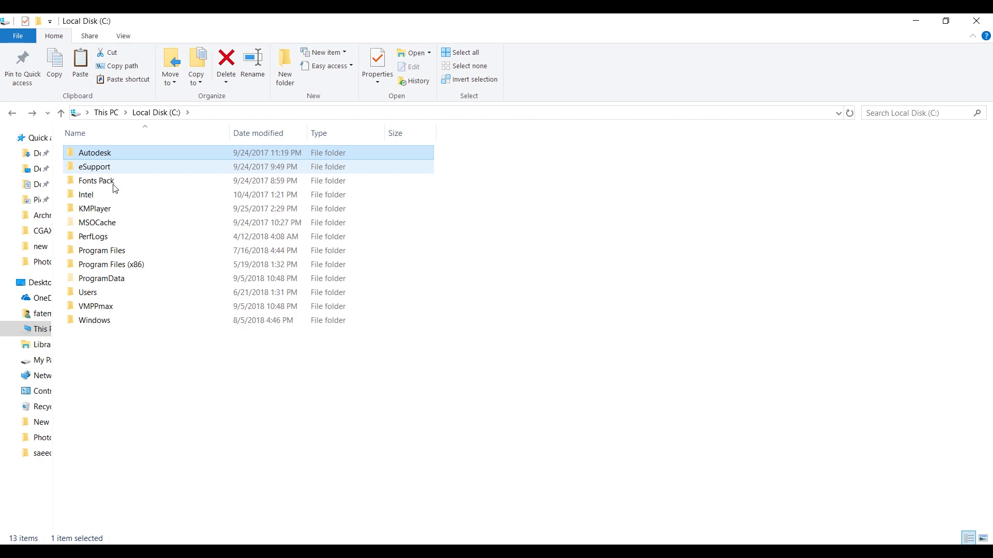
{"action": "double_click", "coordinate": [102, 251]}
{"action": "left_click", "coordinate": [111, 169]}
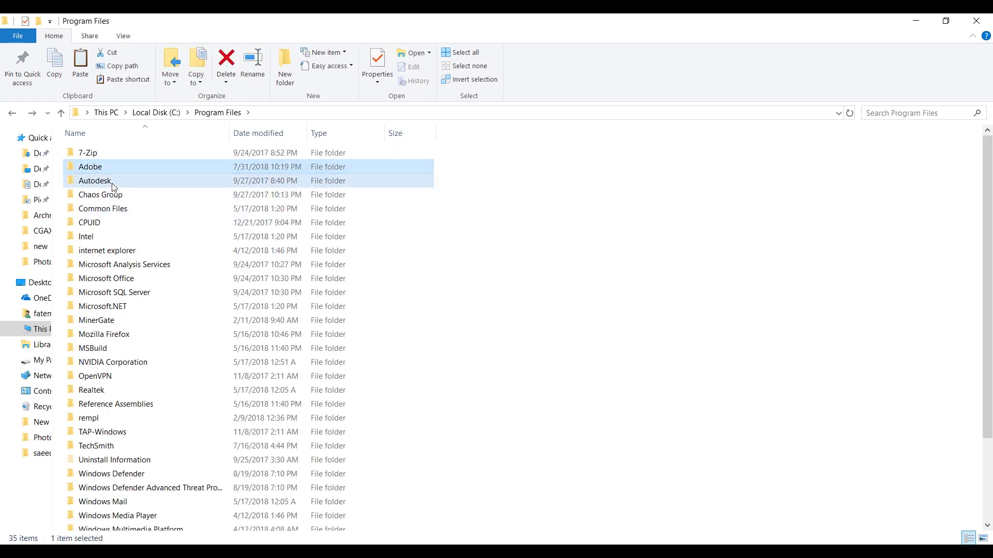
{"action": "double_click", "coordinate": [112, 183]}
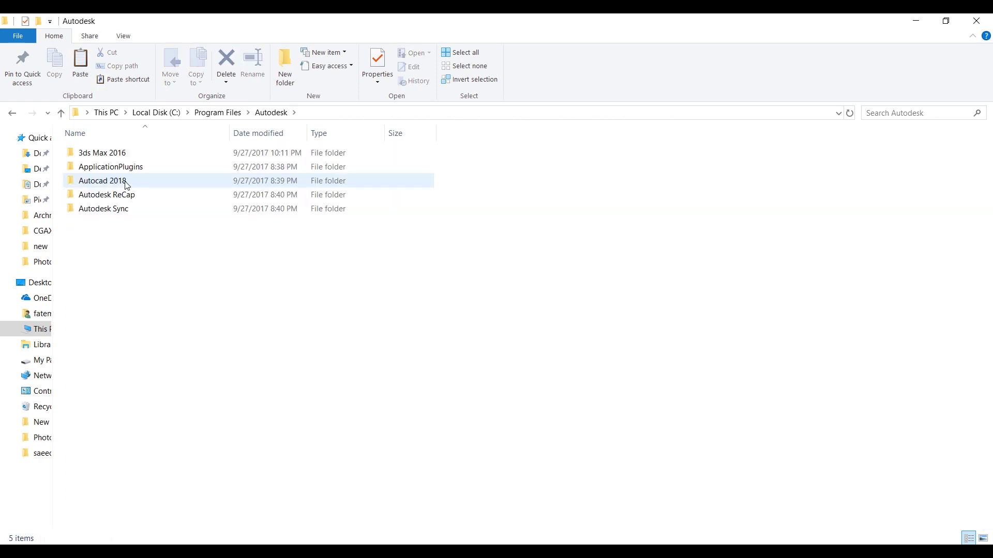
{"action": "double_click", "coordinate": [127, 154]}
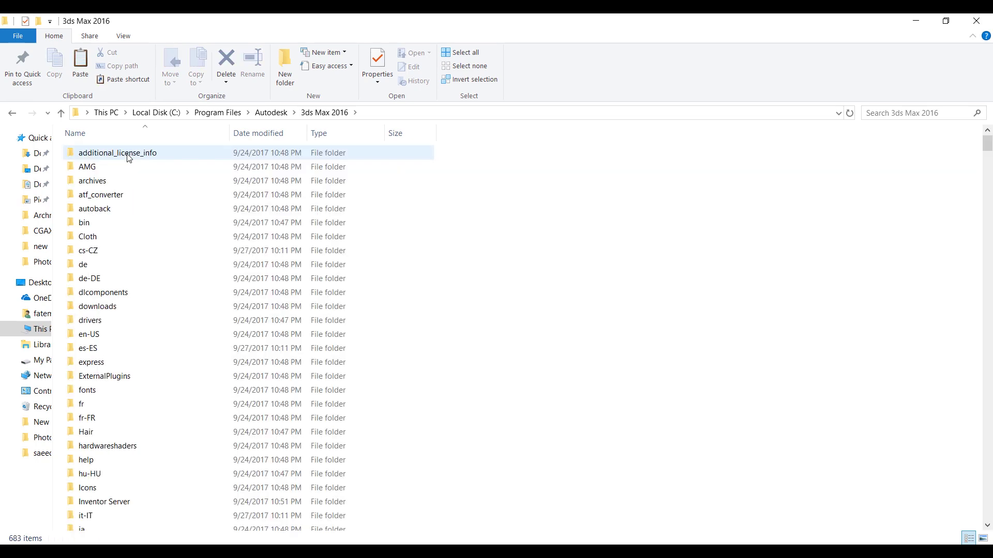
{"action": "scroll", "coordinate": [133, 181], "scroll_direction": "down", "scroll_amount": 5}
{"action": "scroll", "coordinate": [134, 183], "scroll_direction": "down", "scroll_amount": 2}
{"action": "scroll", "coordinate": [134, 186], "scroll_direction": "down", "scroll_amount": 3}
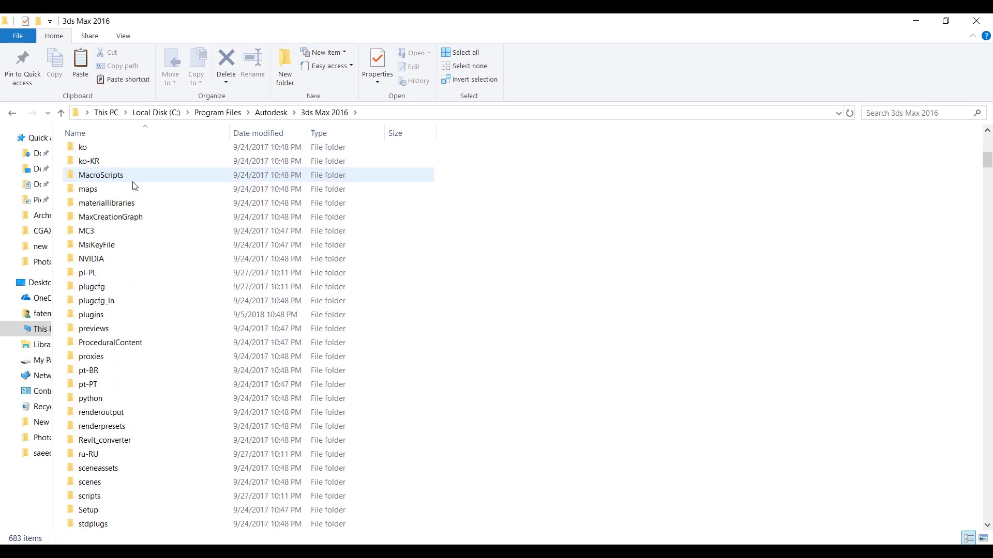
{"action": "scroll", "coordinate": [134, 186], "scroll_direction": "down", "scroll_amount": 5}
{"action": "scroll", "coordinate": [134, 186], "scroll_direction": "down", "scroll_amount": 1}
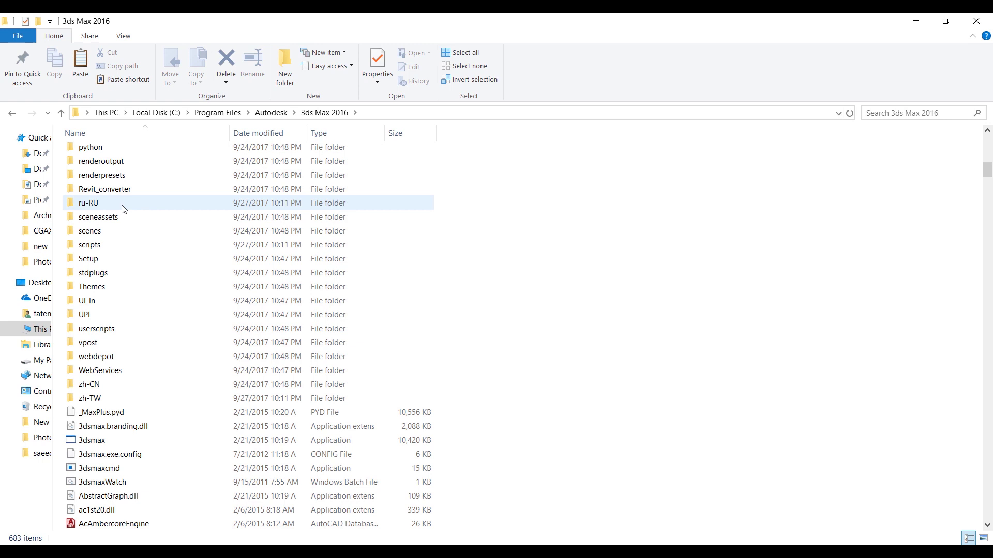
{"action": "double_click", "coordinate": [108, 238]}
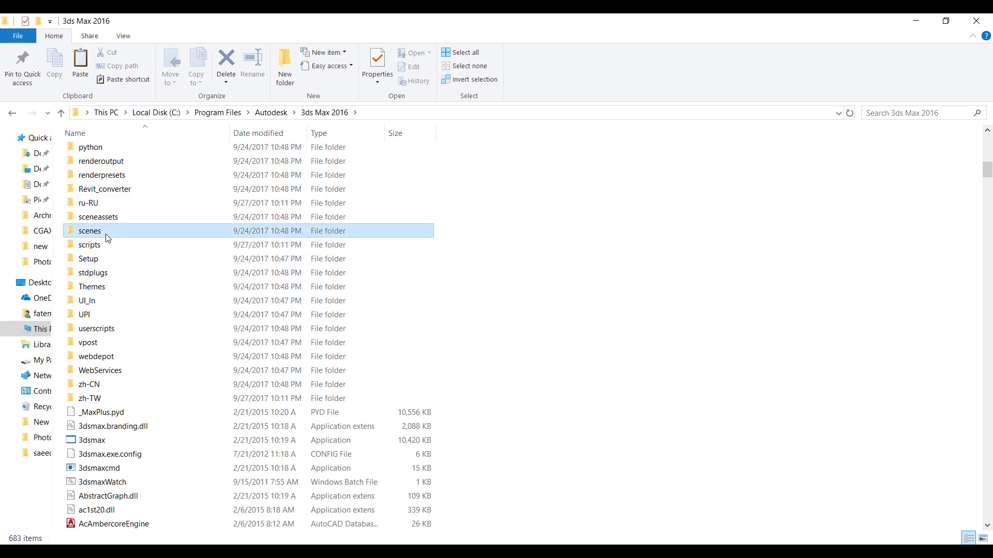
Paste the preset files there, granting administrator permission, and return to the package folder
{"action": "right_click", "coordinate": [132, 229]}
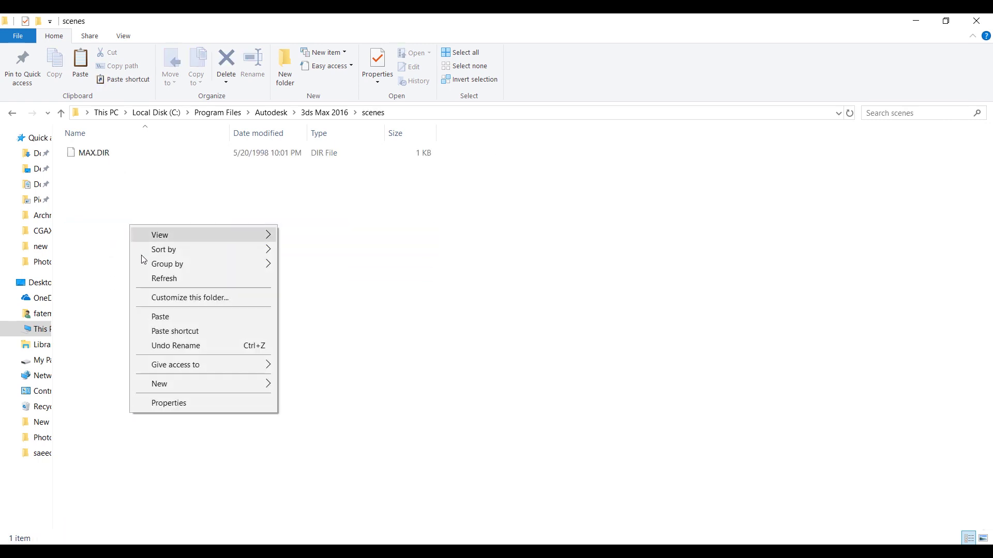
{"action": "left_click", "coordinate": [153, 319]}
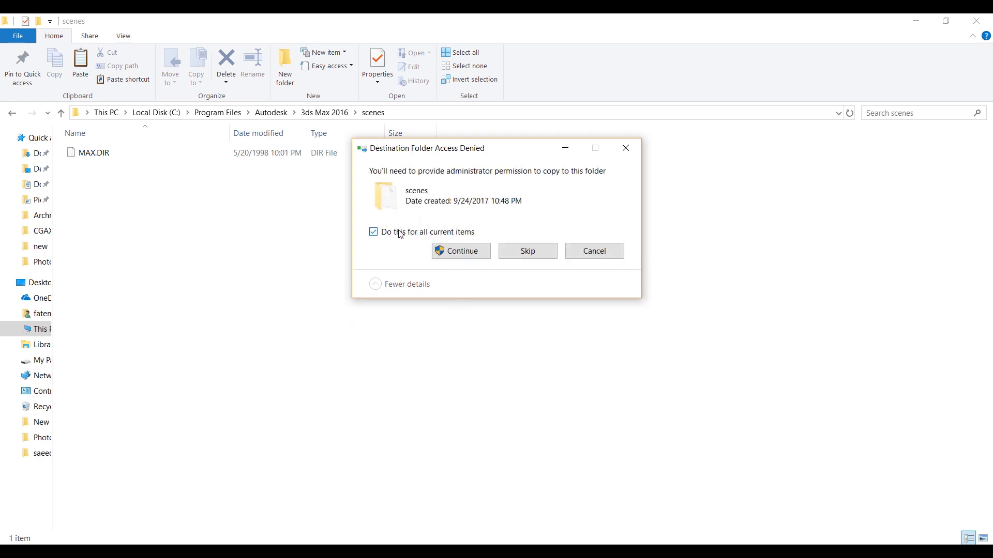
{"action": "left_click", "coordinate": [458, 252]}
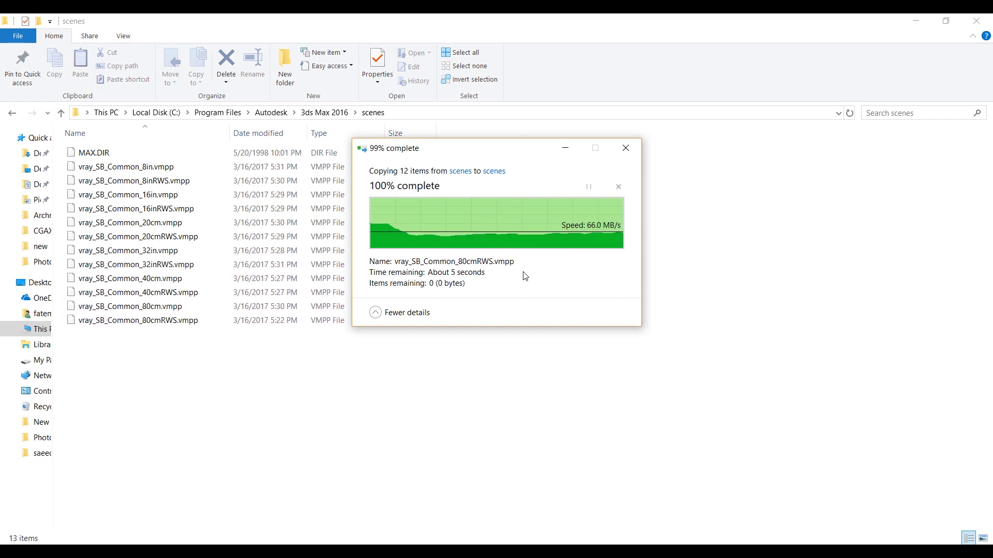
{"action": "left_click", "coordinate": [14, 114]}
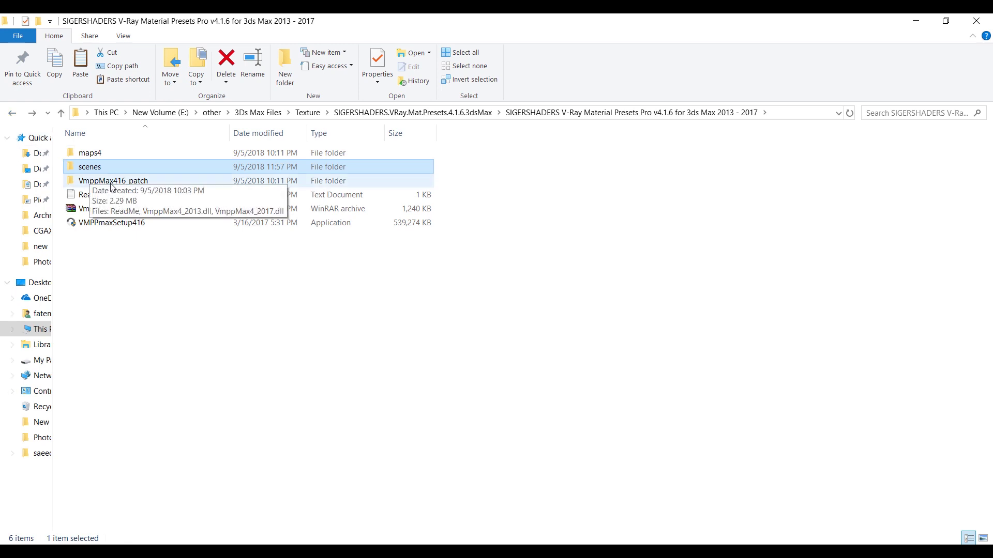
Copy VmppMax4_2013.dll from the VmppMax416_patch folder
{"action": "double_click", "coordinate": [112, 181]}
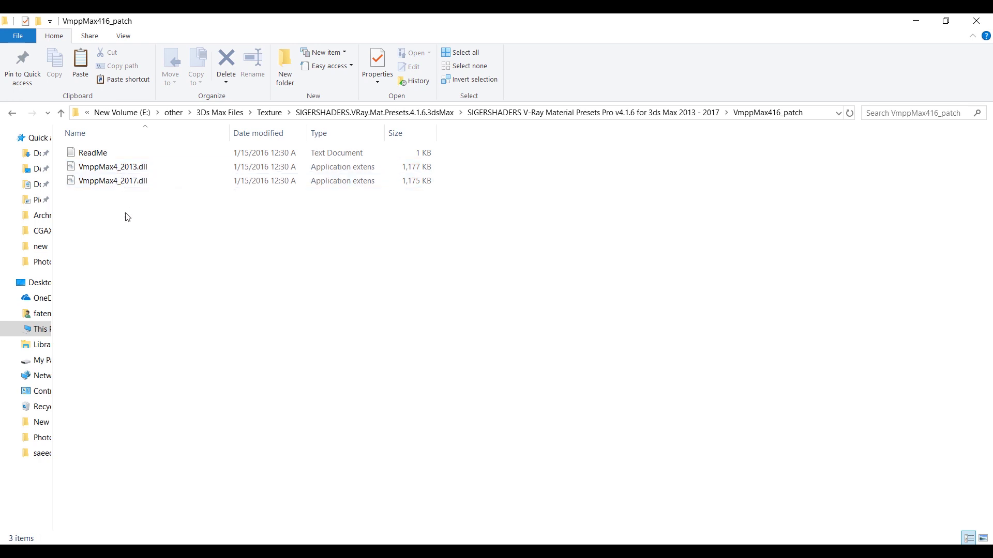
{"action": "left_click", "coordinate": [186, 167]}
{"action": "right_click", "coordinate": [122, 168]}
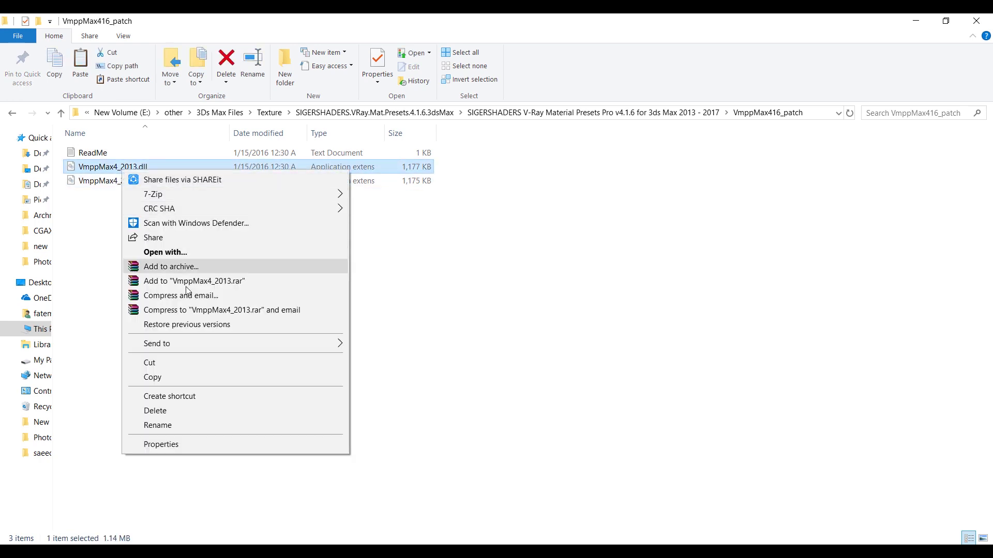
{"action": "left_click", "coordinate": [191, 376]}
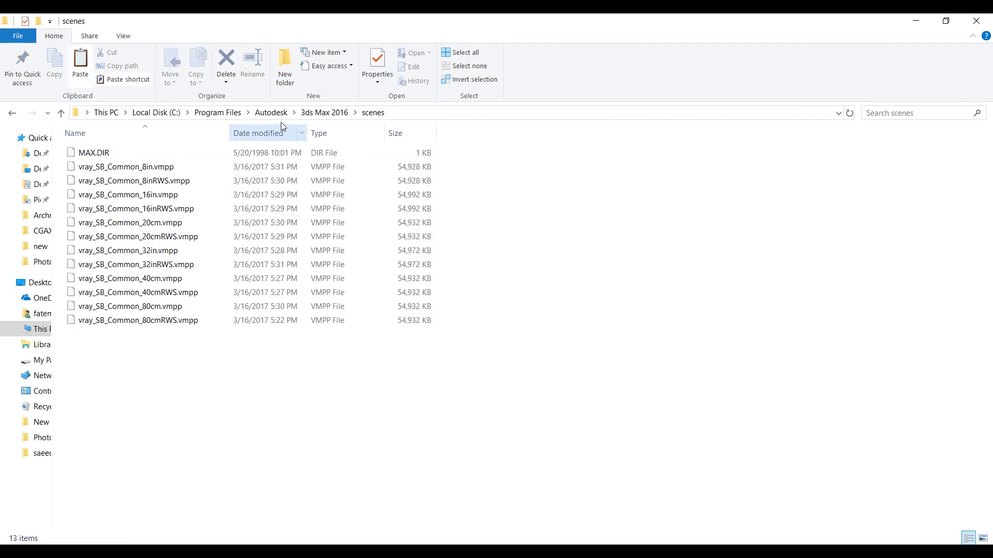
Paste it into 3ds Max 2016's bin\assemblies folder, replacing the original with administrator permission
{"action": "left_click", "coordinate": [326, 112]}
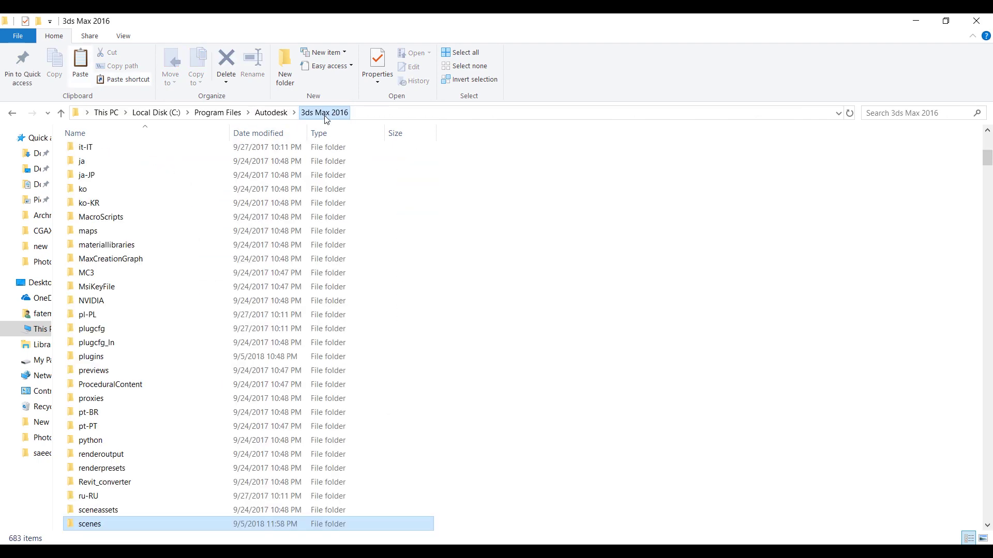
{"action": "scroll", "coordinate": [120, 294], "scroll_direction": "up", "scroll_amount": 6}
{"action": "scroll", "coordinate": [124, 243], "scroll_direction": "up", "scroll_amount": 3}
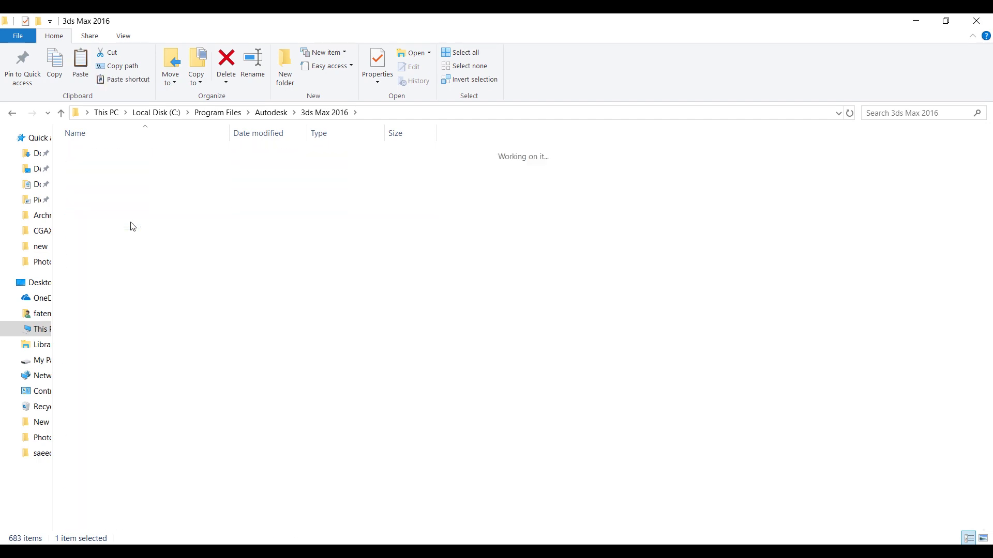
{"action": "double_click", "coordinate": [98, 151]}
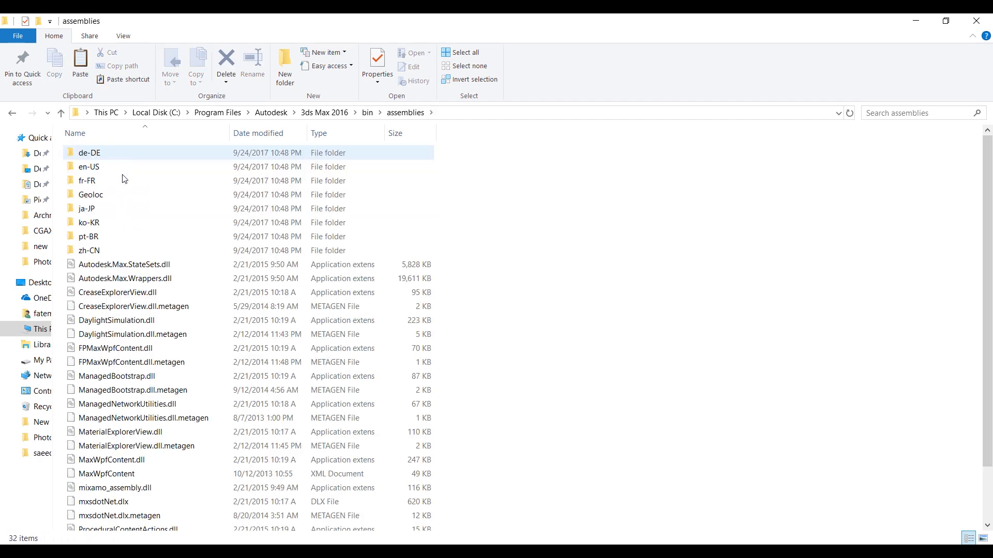
{"action": "right_click", "coordinate": [556, 263]}
{"action": "left_click", "coordinate": [602, 350]}
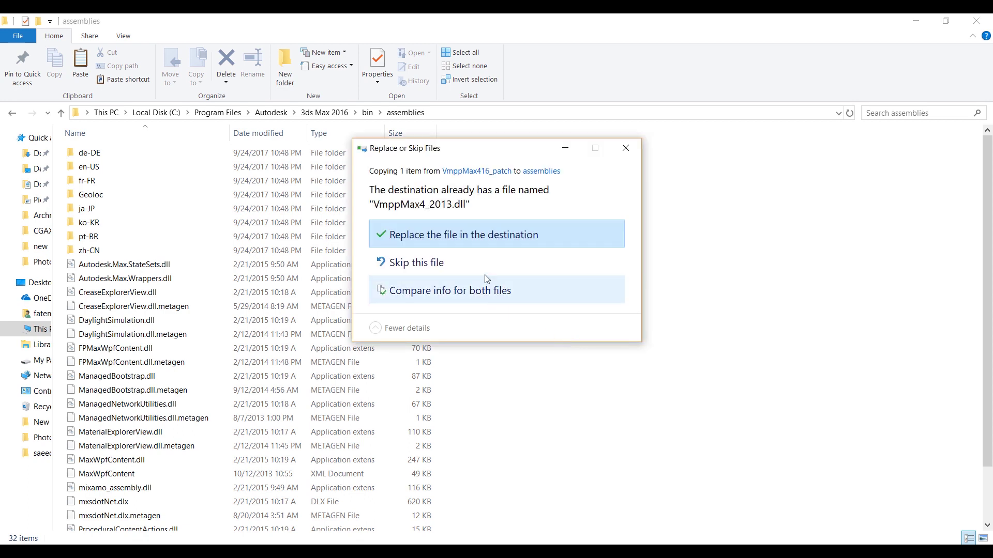
{"action": "left_click", "coordinate": [547, 247]}
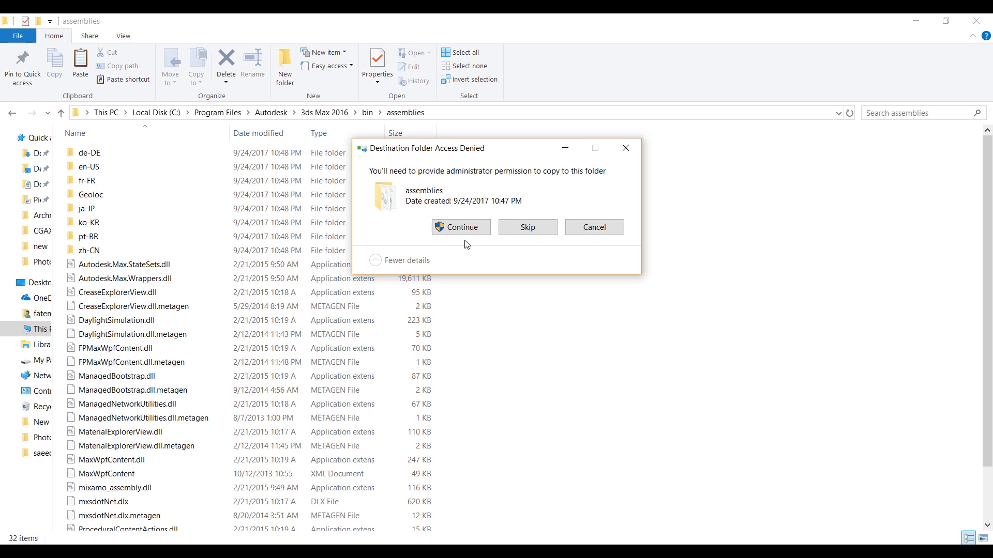
{"action": "left_click", "coordinate": [461, 229]}
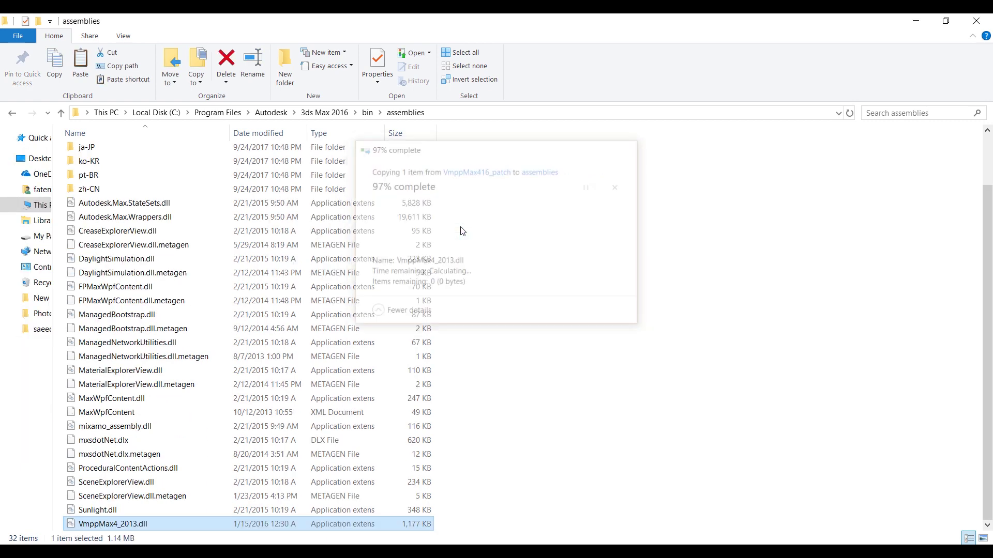
Close the assemblies window and bring up options for the maps4 folder
{"action": "left_click", "coordinate": [622, 258]}
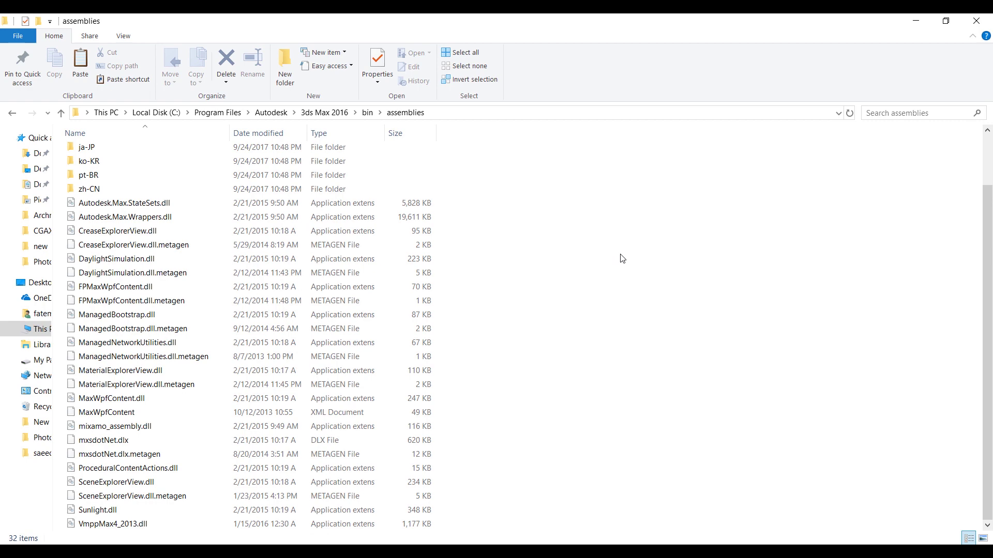
{"action": "key", "text": "ctrl+w"}
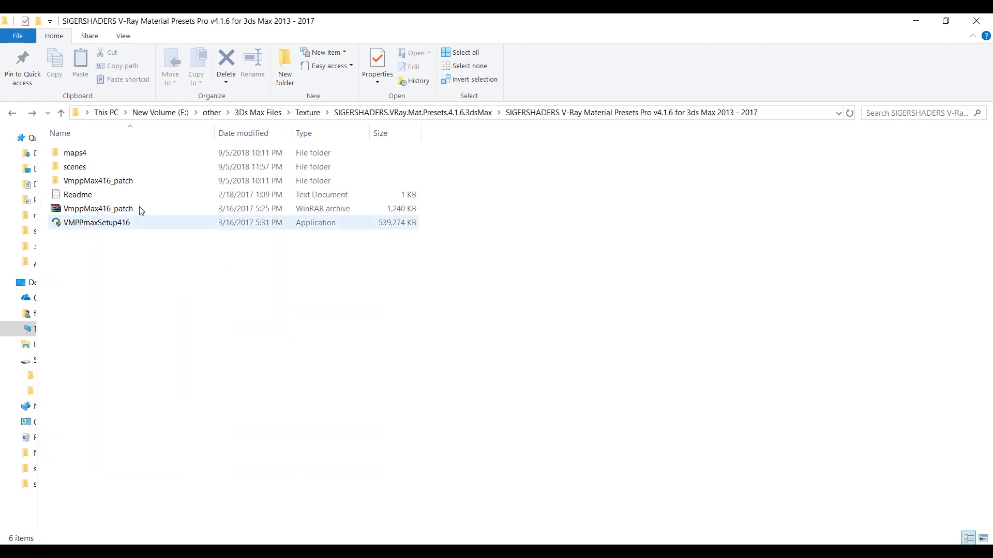
{"action": "left_click", "coordinate": [88, 155]}
{"action": "right_click", "coordinate": [87, 155]}
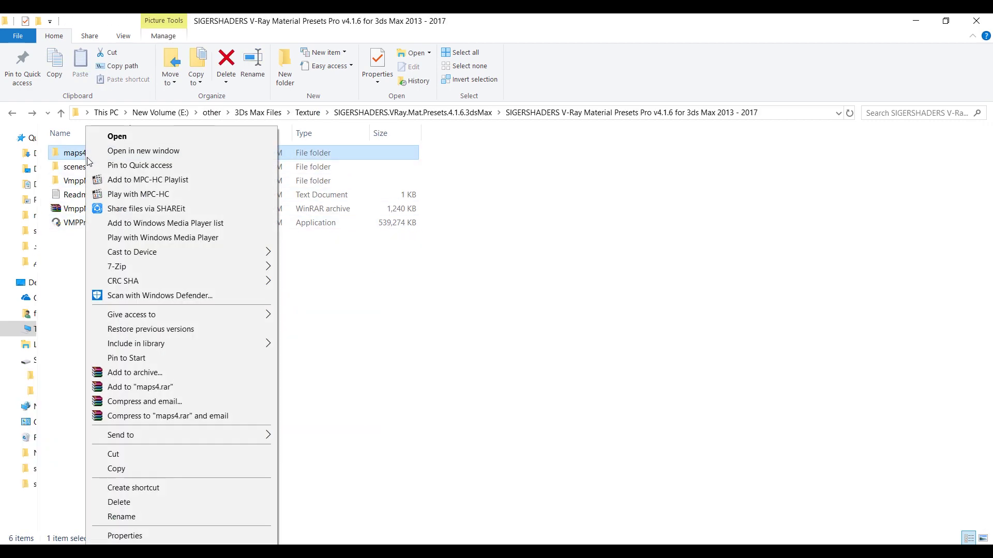
Copy the maps4 folder and paste it into C:\VMPPmax
{"action": "left_click", "coordinate": [143, 469]}
{"action": "left_click", "coordinate": [28, 329]}
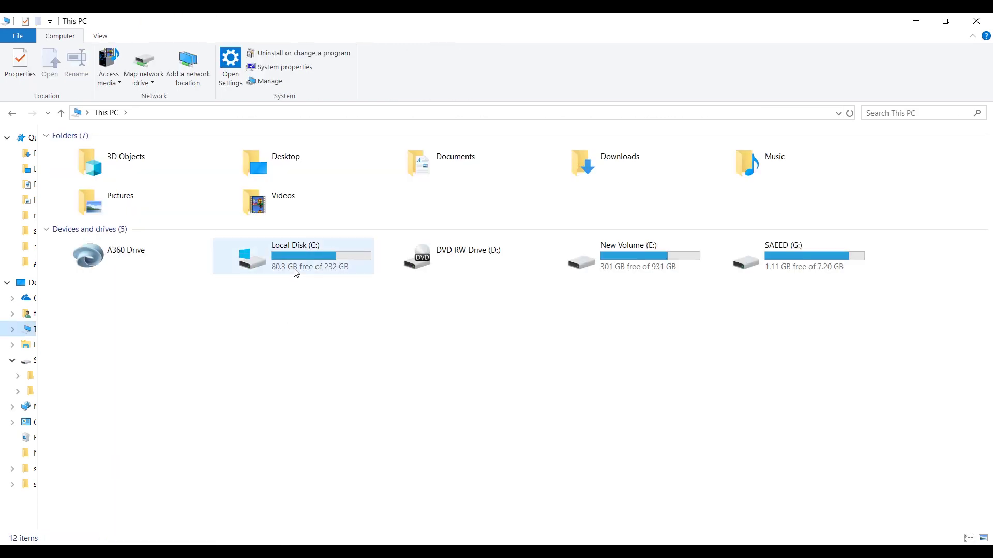
{"action": "double_click", "coordinate": [295, 272]}
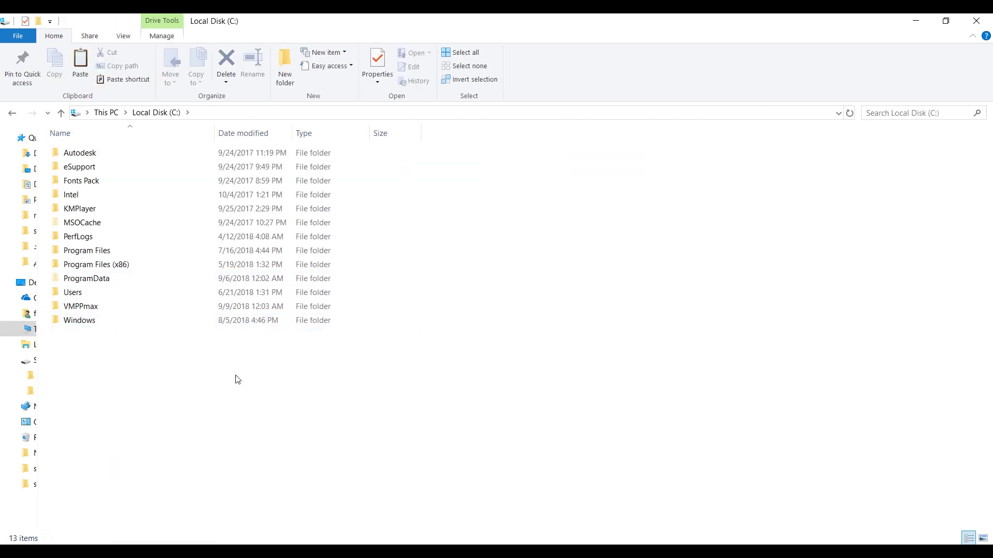
{"action": "double_click", "coordinate": [104, 307]}
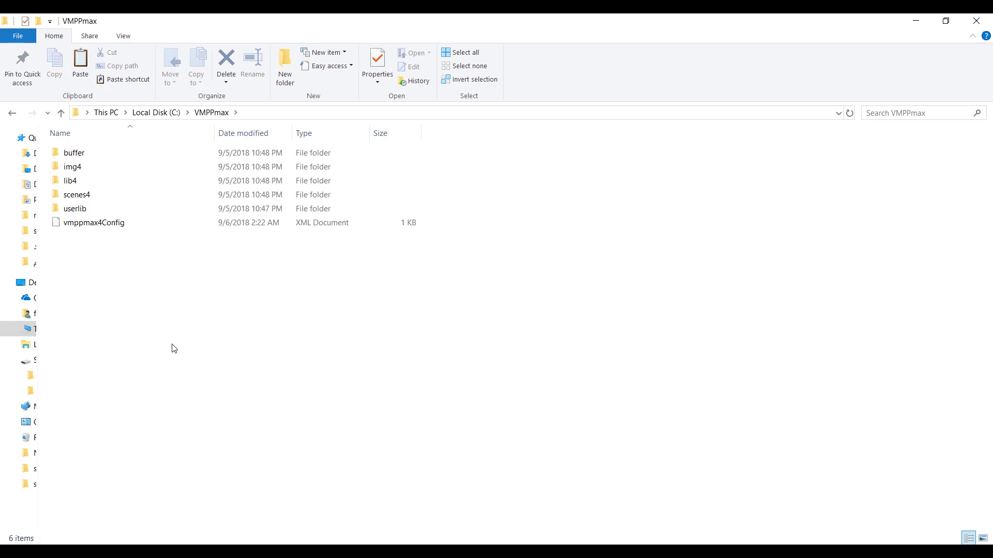
{"action": "right_click", "coordinate": [178, 316]}
{"action": "left_click", "coordinate": [219, 404]}
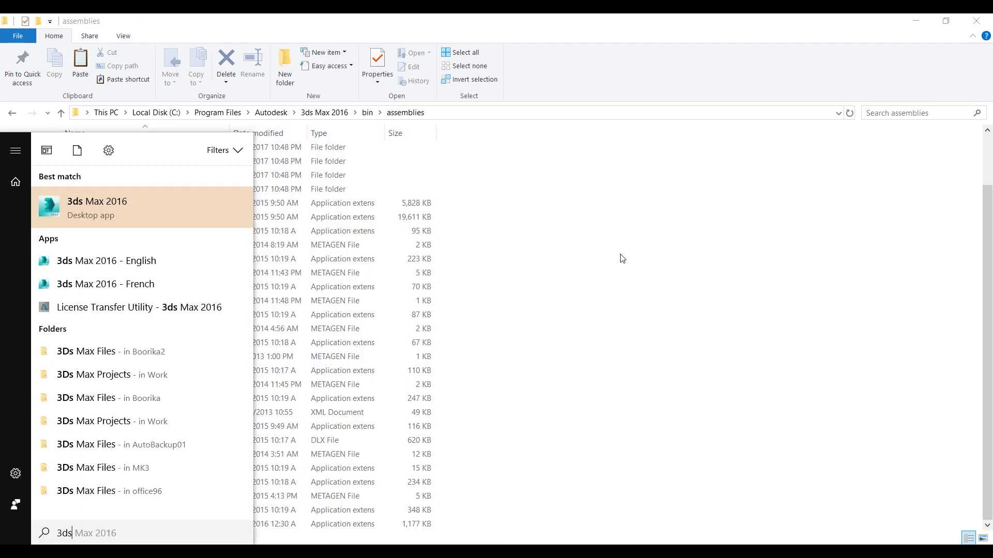
Launch 3ds Max 2016 and open Customize > Customize User Interface
{"action": "key", "text": "Return"}
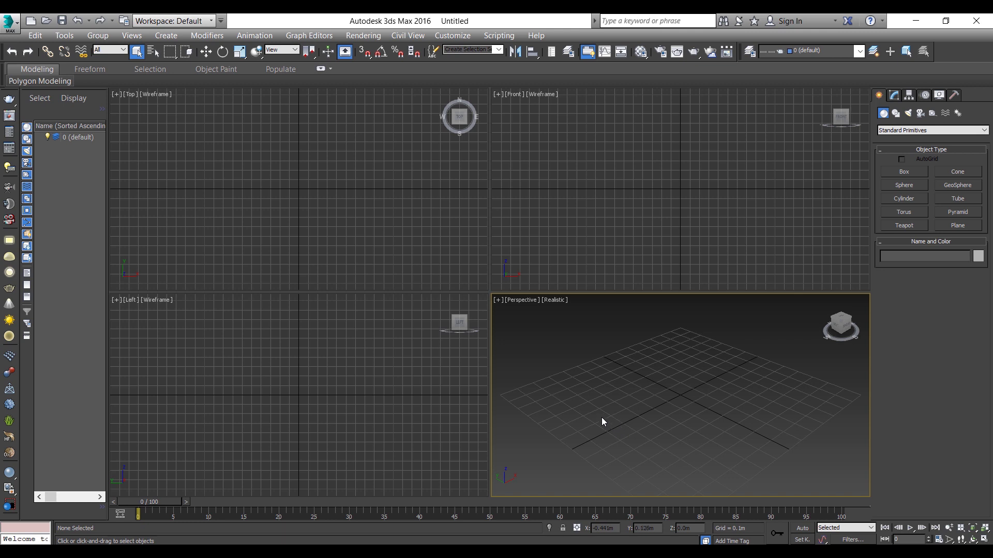
{"action": "left_click", "coordinate": [452, 35]}
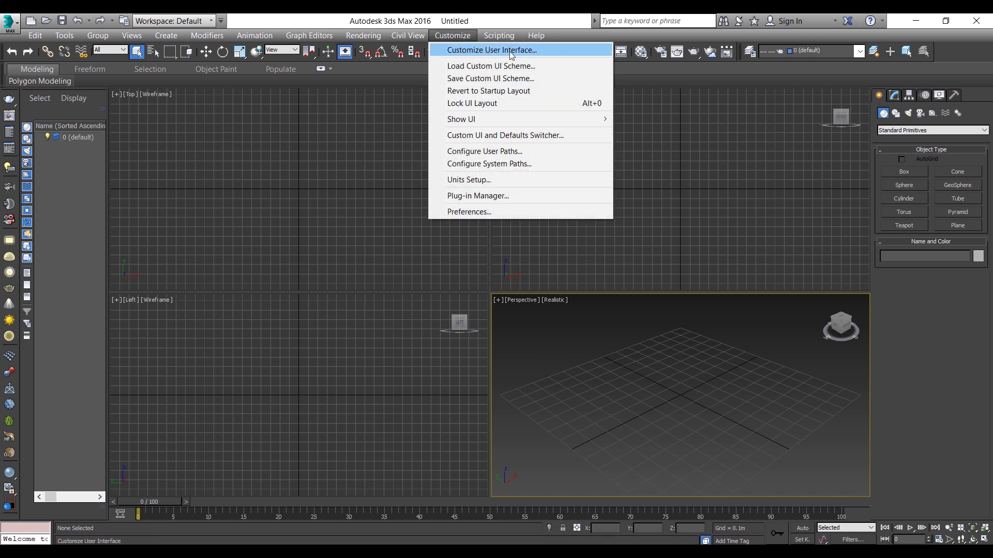
{"action": "left_click", "coordinate": [538, 50]}
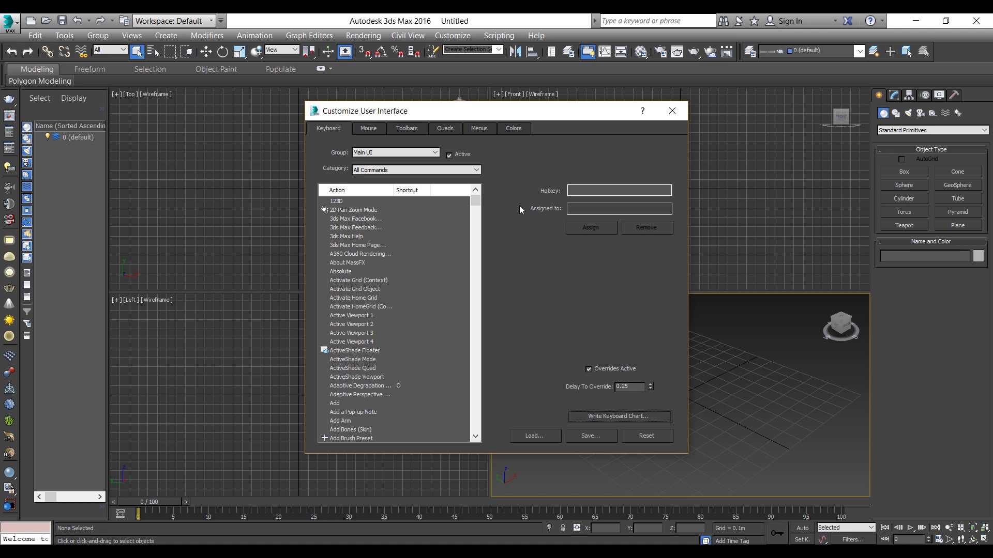
On the Toolbars tab, create a new toolbar named VMPP
{"action": "left_click", "coordinate": [414, 130]}
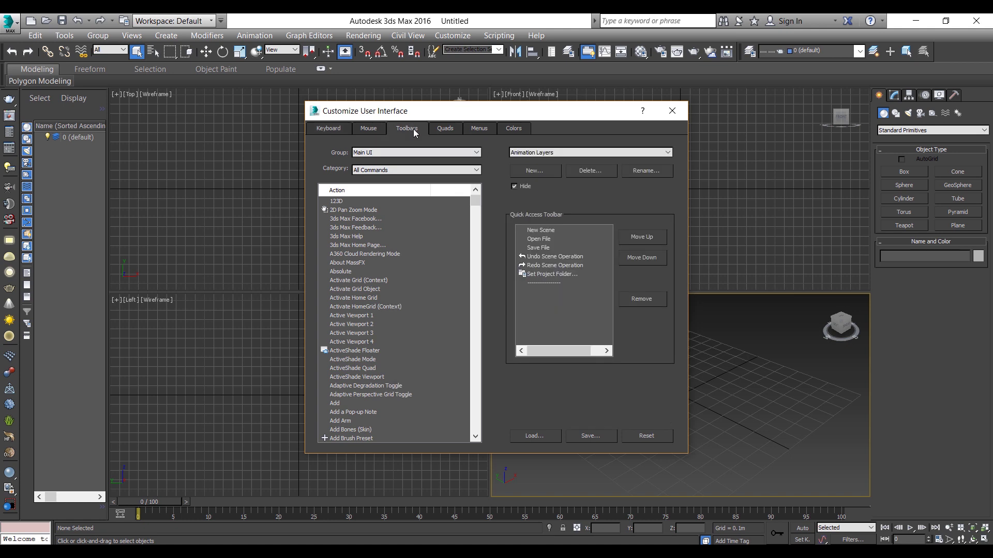
{"action": "left_click", "coordinate": [536, 171]}
{"action": "type", "text": "V"}
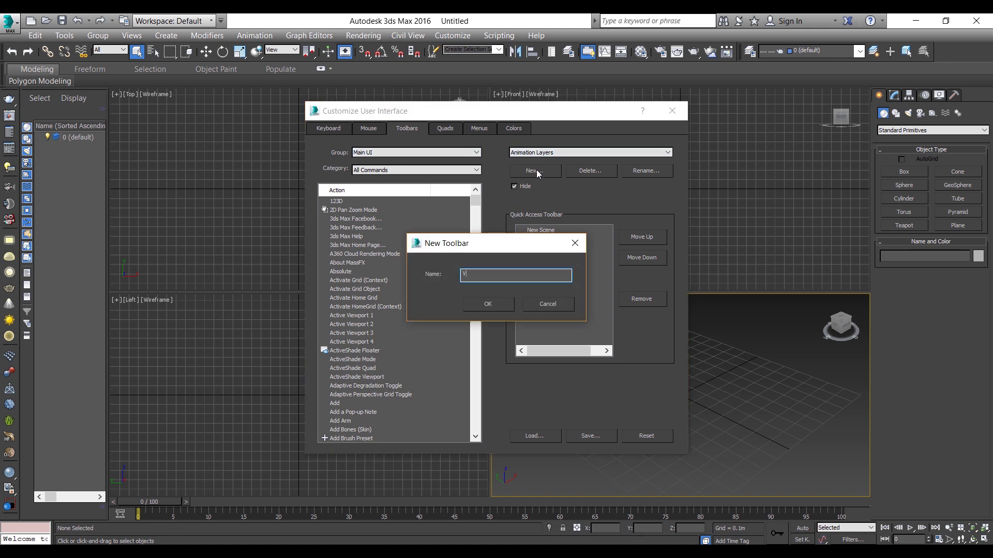
{"action": "type", "text": "MPP"}
{"action": "left_click", "coordinate": [496, 303]}
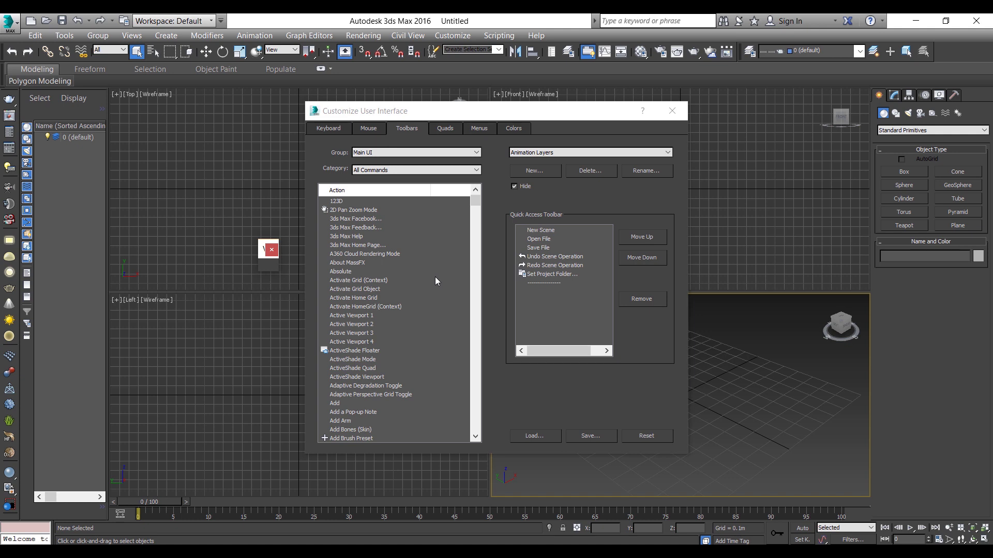
Filter commands to the Siger Studio category and drag VMPP4 onto the VMPP toolbar
{"action": "left_click", "coordinate": [398, 170]}
{"action": "scroll", "coordinate": [409, 222], "scroll_direction": "down", "scroll_amount": 3}
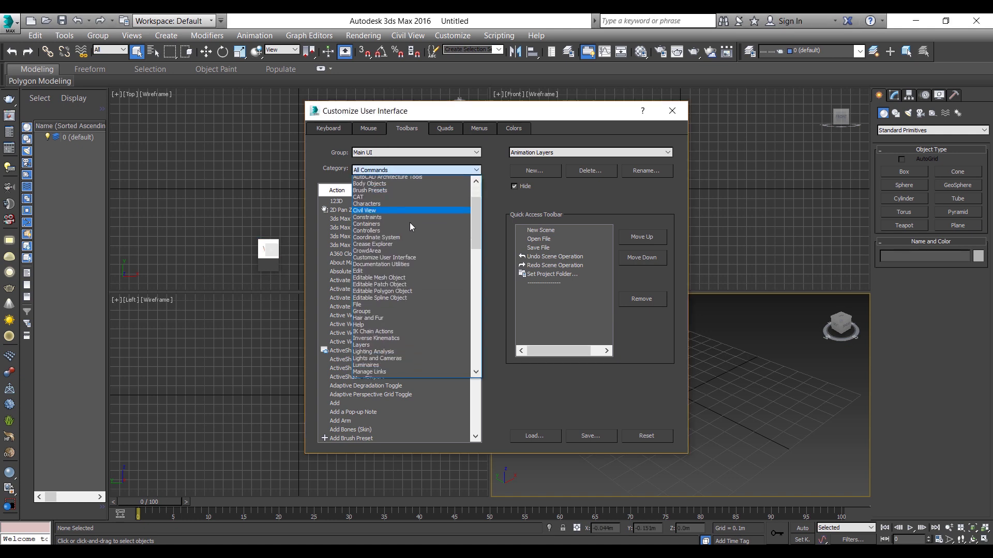
{"action": "scroll", "coordinate": [409, 222], "scroll_direction": "down", "scroll_amount": 3}
{"action": "scroll", "coordinate": [409, 223], "scroll_direction": "down", "scroll_amount": 3}
{"action": "scroll", "coordinate": [410, 222], "scroll_direction": "down", "scroll_amount": 3}
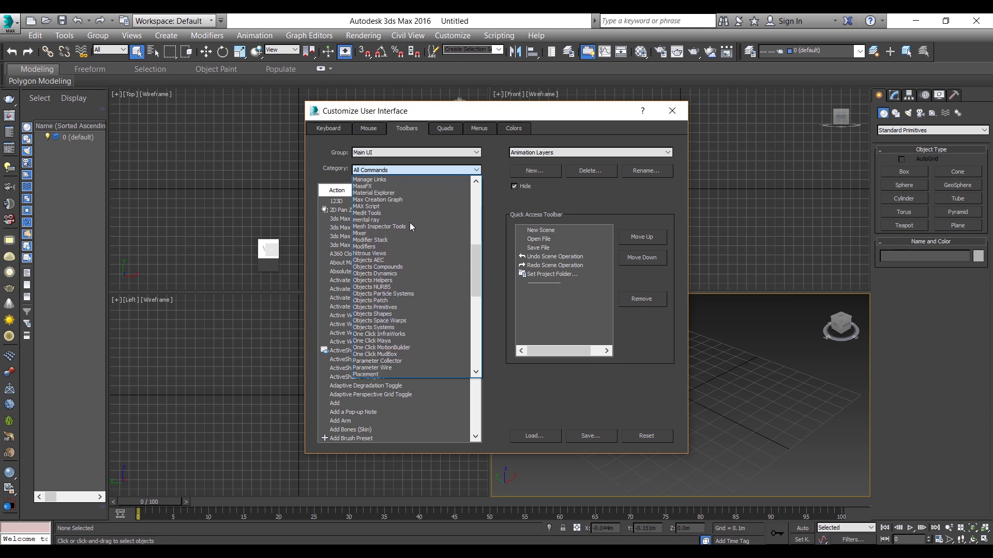
{"action": "scroll", "coordinate": [395, 248], "scroll_direction": "down", "scroll_amount": 2}
{"action": "scroll", "coordinate": [395, 249], "scroll_direction": "down", "scroll_amount": 3}
{"action": "scroll", "coordinate": [397, 275], "scroll_direction": "down", "scroll_amount": 2}
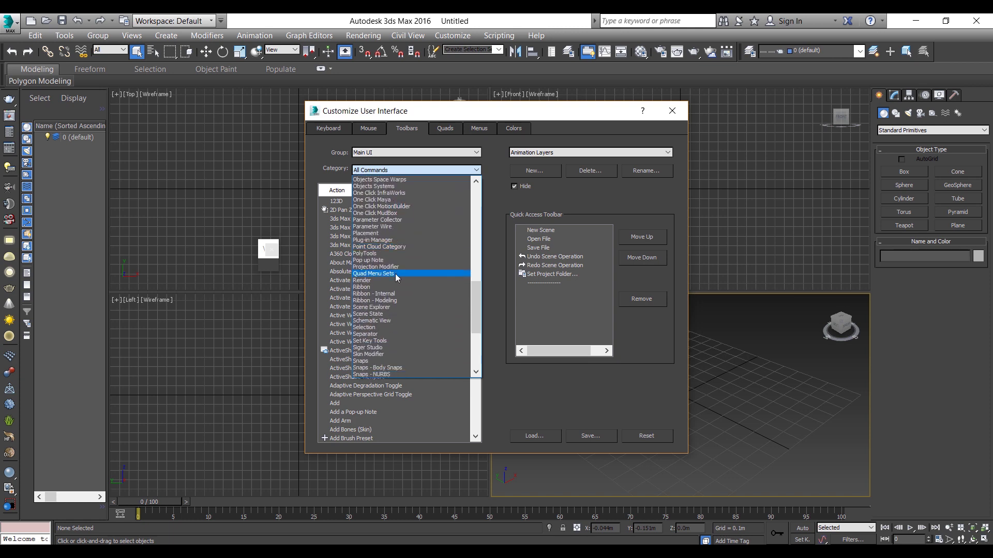
{"action": "scroll", "coordinate": [395, 274], "scroll_direction": "down", "scroll_amount": 2}
{"action": "scroll", "coordinate": [395, 274], "scroll_direction": "down", "scroll_amount": 1}
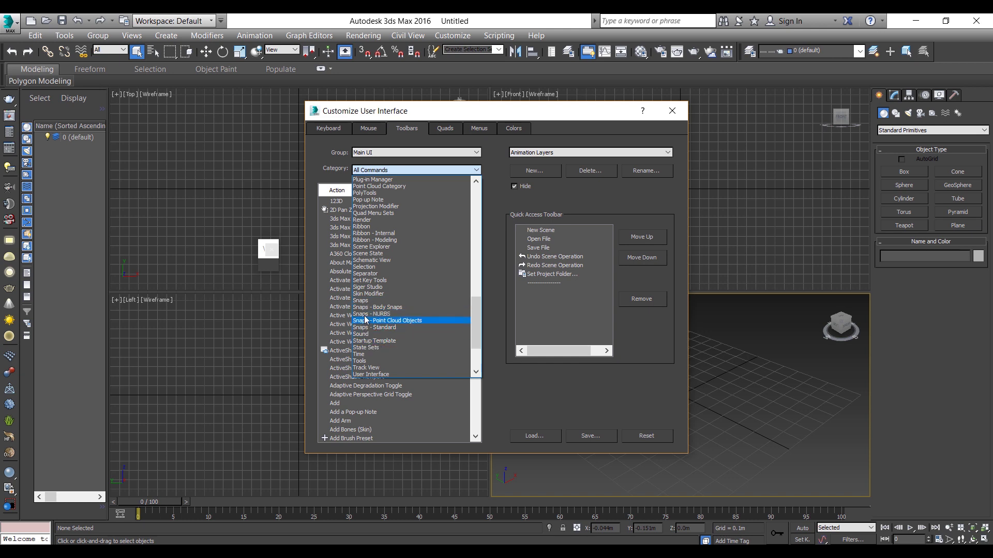
{"action": "left_click", "coordinate": [369, 288]}
{"action": "left_click_drag", "start_coordinate": [338, 202], "coordinate": [269, 265]}
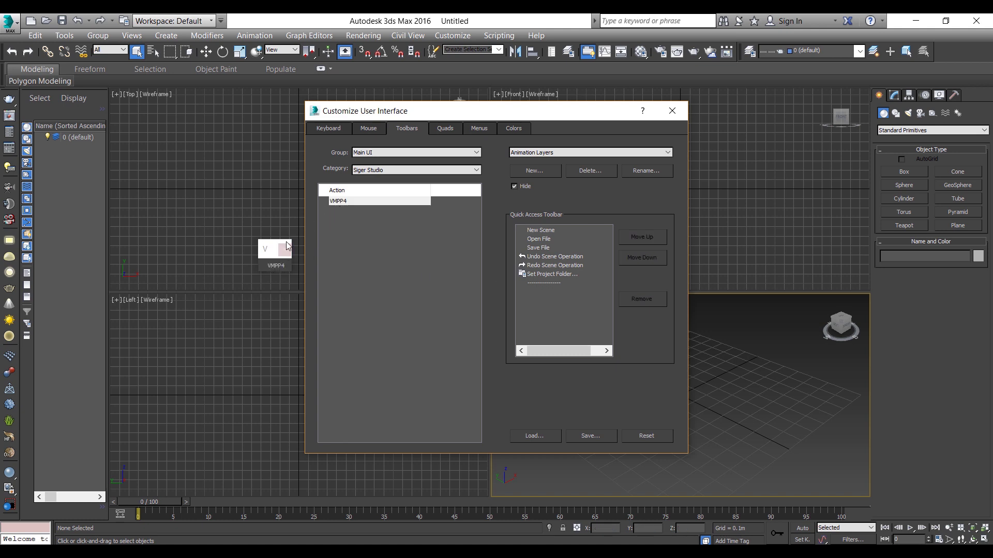
Save the interface layout as 'siger', close the dialog, and dock the VMPP toolbar in the main toolbar
{"action": "left_click", "coordinate": [591, 435]}
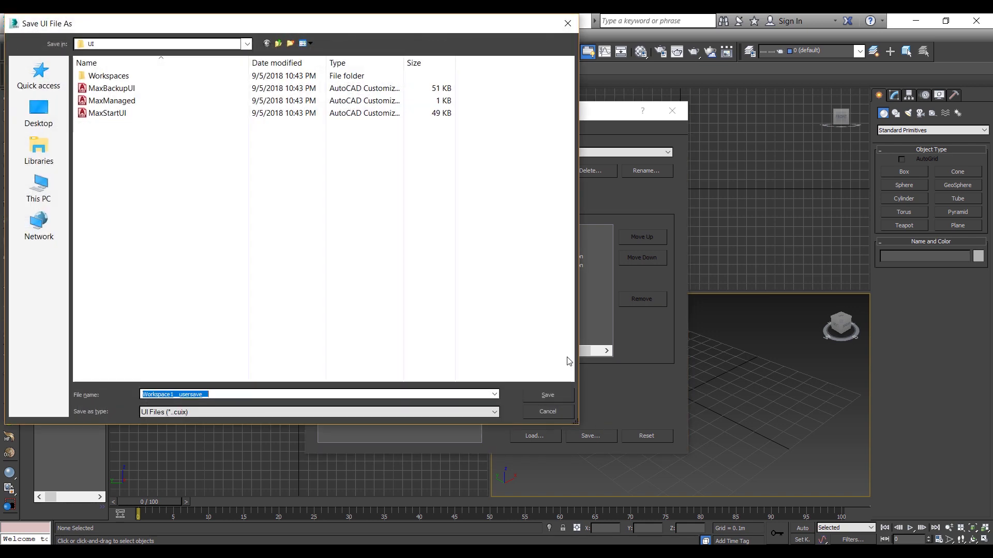
{"action": "type", "text": "siger"}
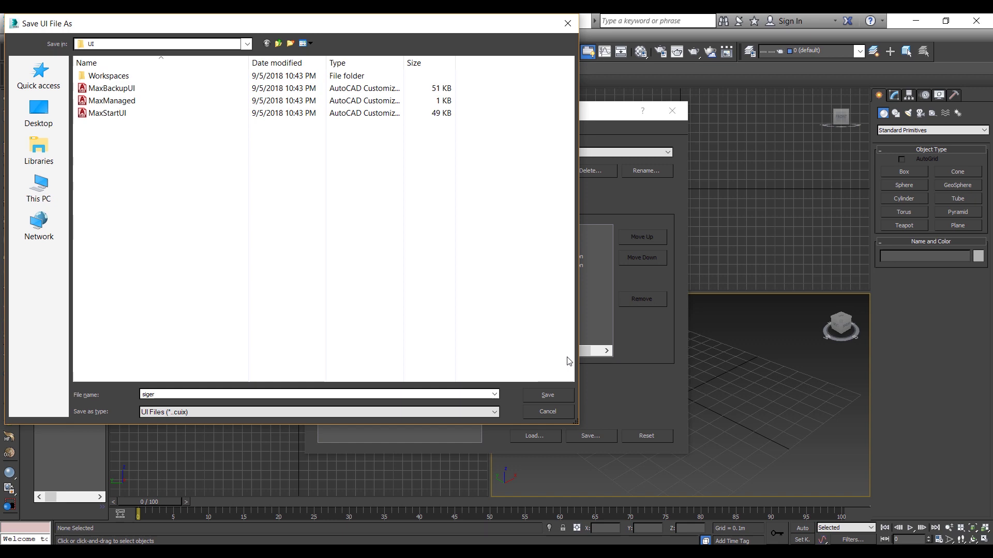
{"action": "key", "text": "Return"}
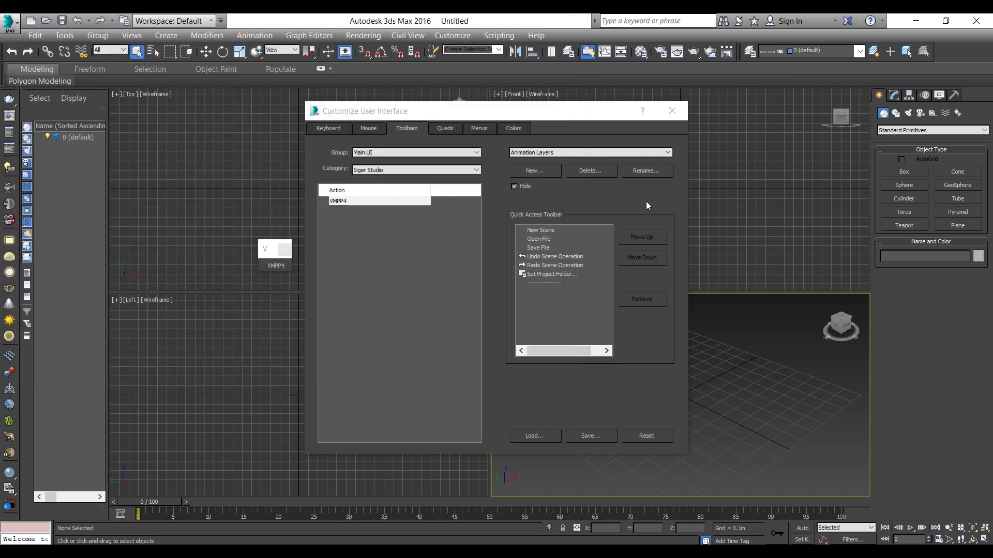
{"action": "left_click", "coordinate": [675, 111]}
{"action": "mouse_move", "coordinate": [269, 255]}
{"action": "left_mouse_down"}
{"action": "mouse_move", "coordinate": [554, 134]}
{"action": "mouse_move", "coordinate": [949, 62]}
{"action": "left_mouse_up"}
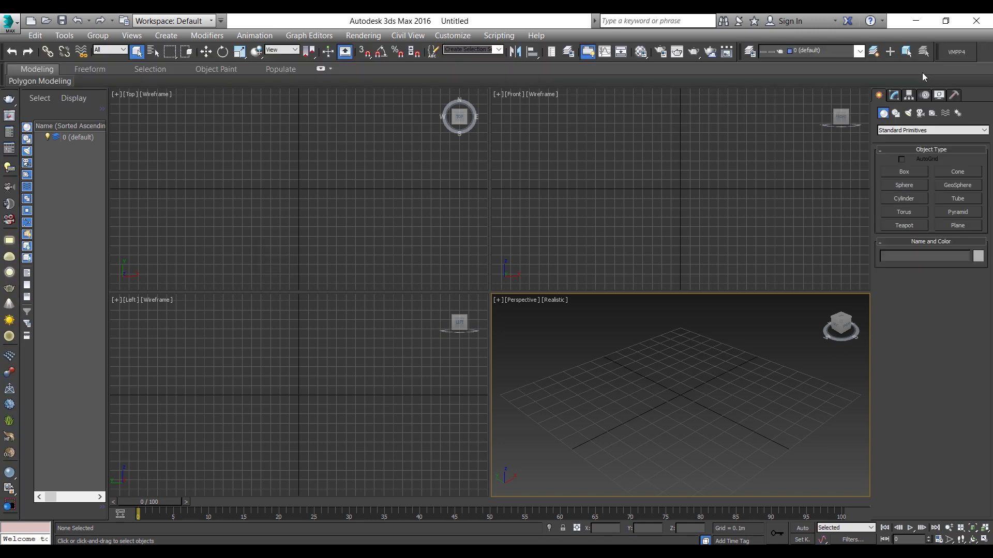
Launch the VMPP preset library, open the Material Editor with M, and arrange them side by side
{"action": "left_click", "coordinate": [956, 51]}
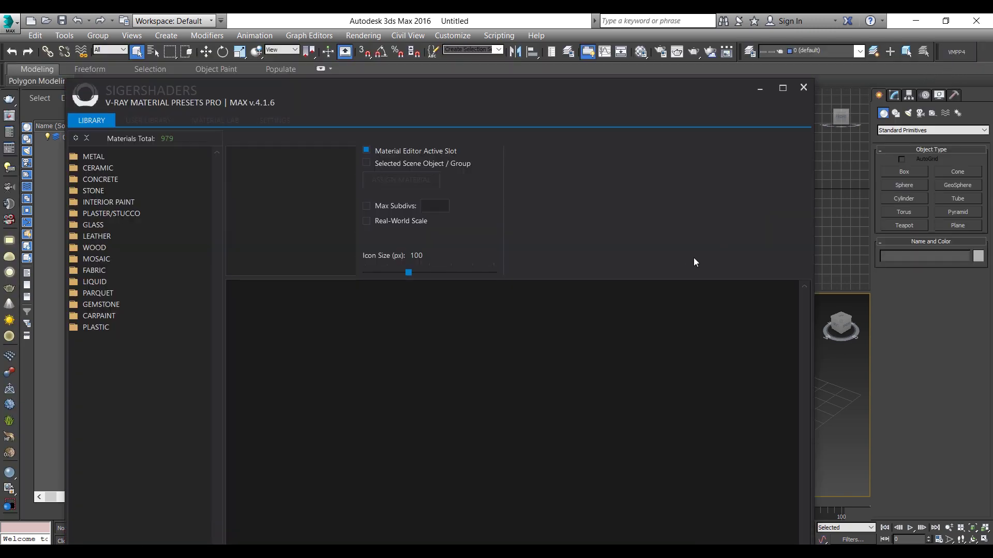
{"action": "left_click_drag", "start_coordinate": [472, 110], "coordinate": [614, 38]}
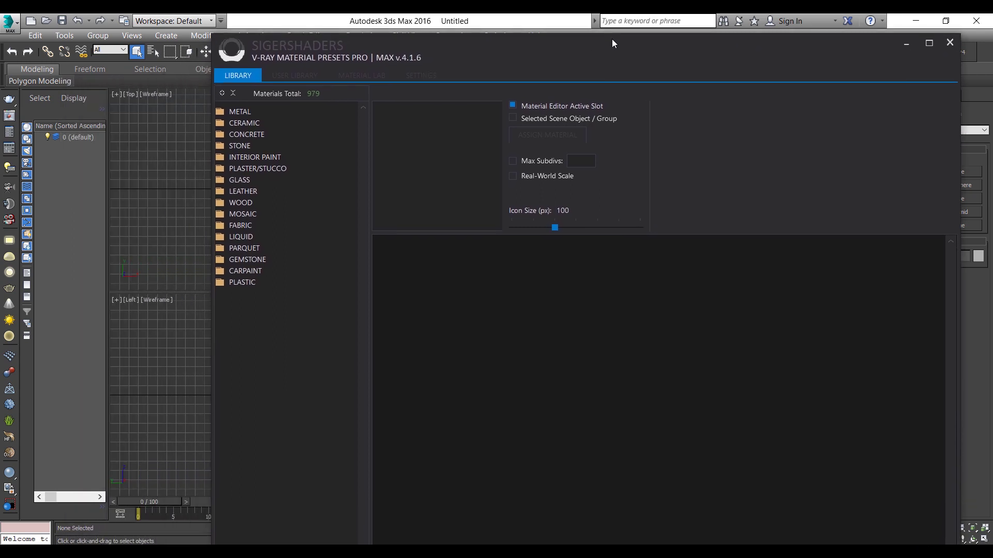
{"action": "left_click", "coordinate": [180, 220]}
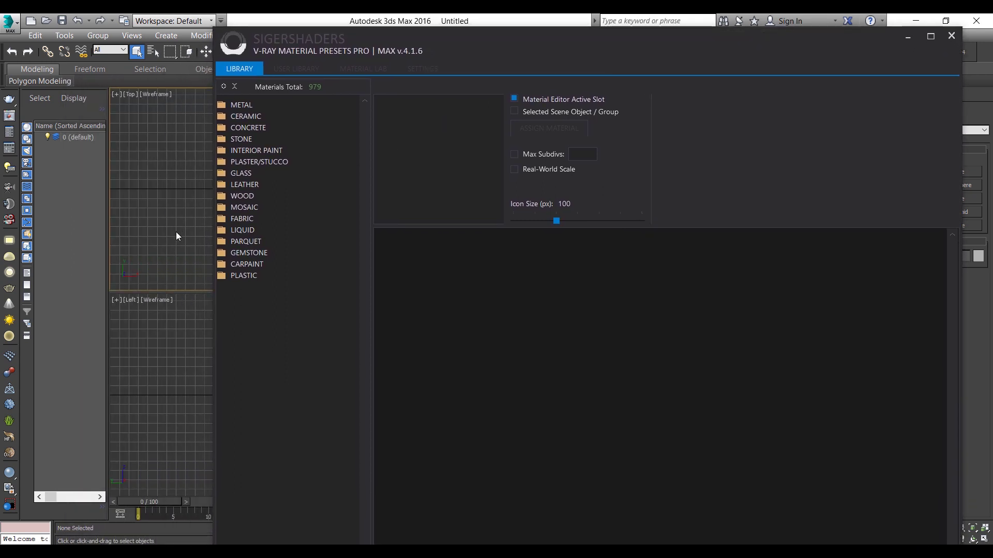
{"action": "key", "text": "m"}
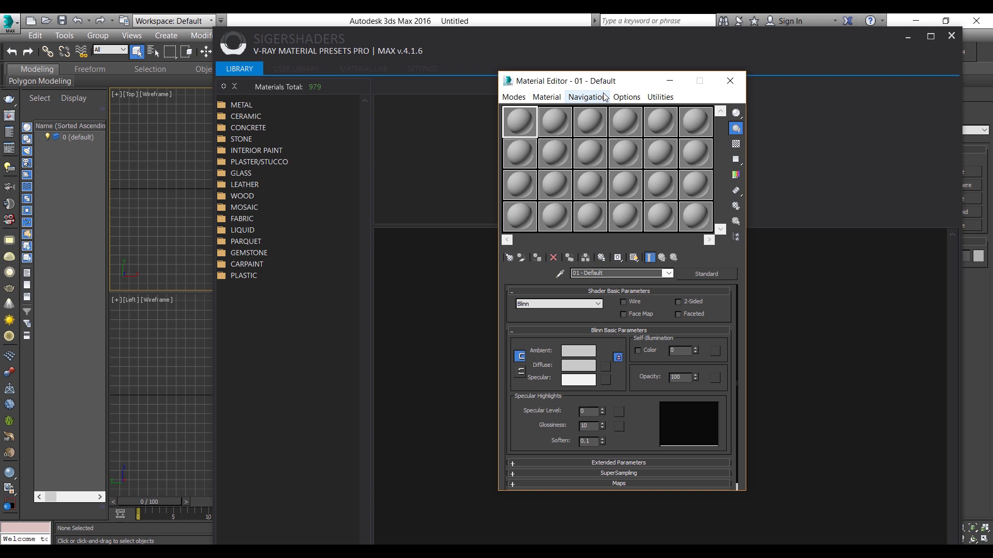
{"action": "mouse_move", "coordinate": [563, 77]}
{"action": "left_mouse_down"}
{"action": "mouse_move", "coordinate": [150, 125]}
{"action": "mouse_move", "coordinate": [92, 92]}
{"action": "left_mouse_up"}
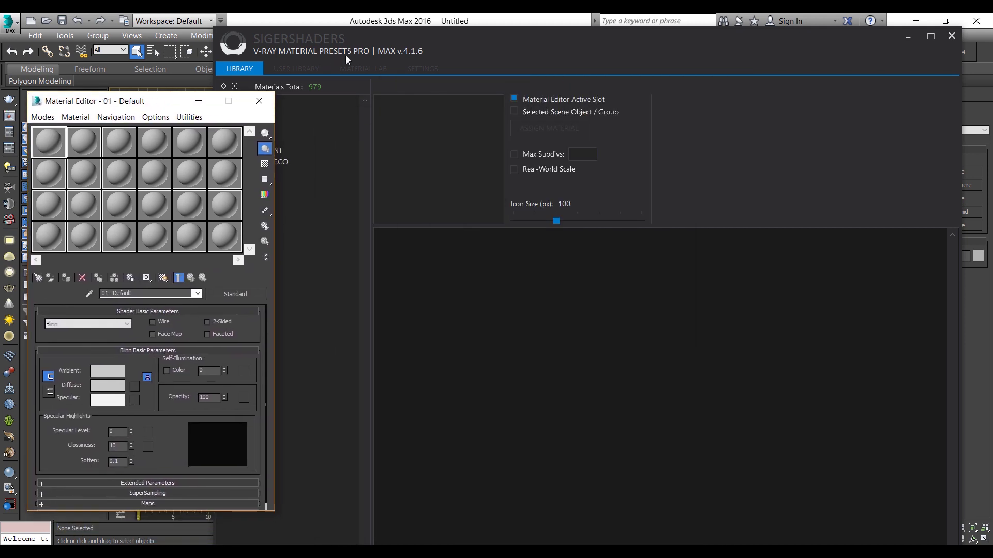
{"action": "left_click_drag", "start_coordinate": [634, 37], "coordinate": [719, 38]}
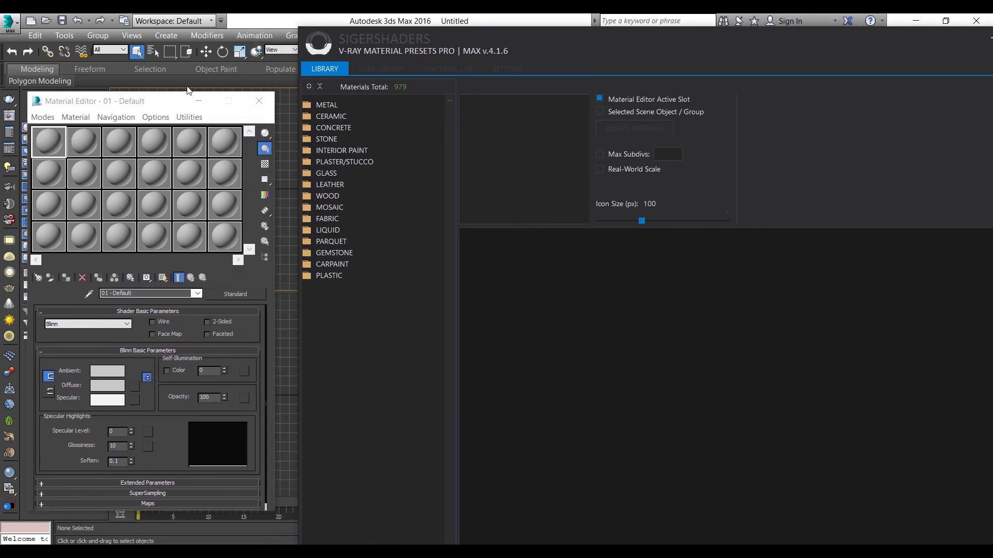
{"action": "left_click_drag", "start_coordinate": [157, 105], "coordinate": [175, 49]}
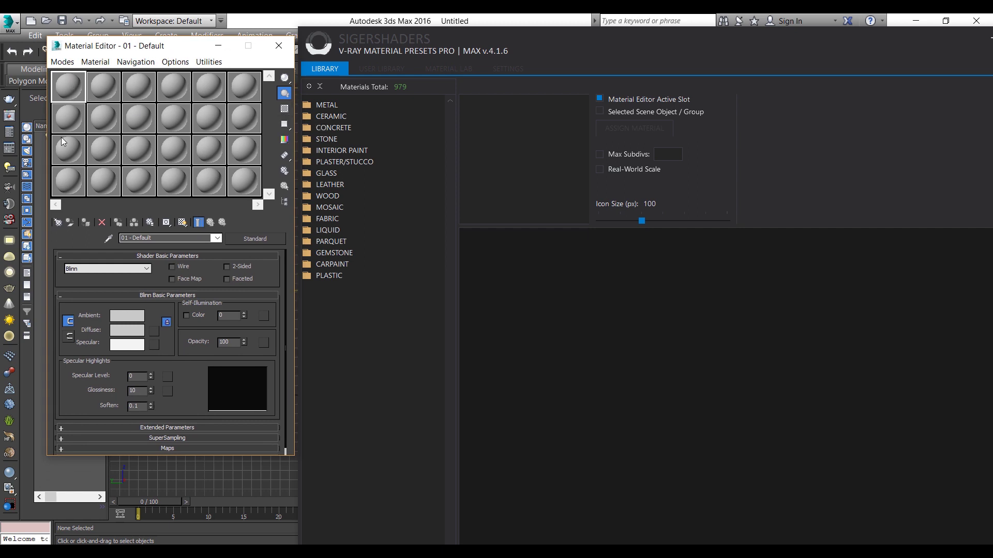
Show the METAL > Jewelry presets and reposition the library and Material Editor windows
{"action": "left_click", "coordinate": [311, 106]}
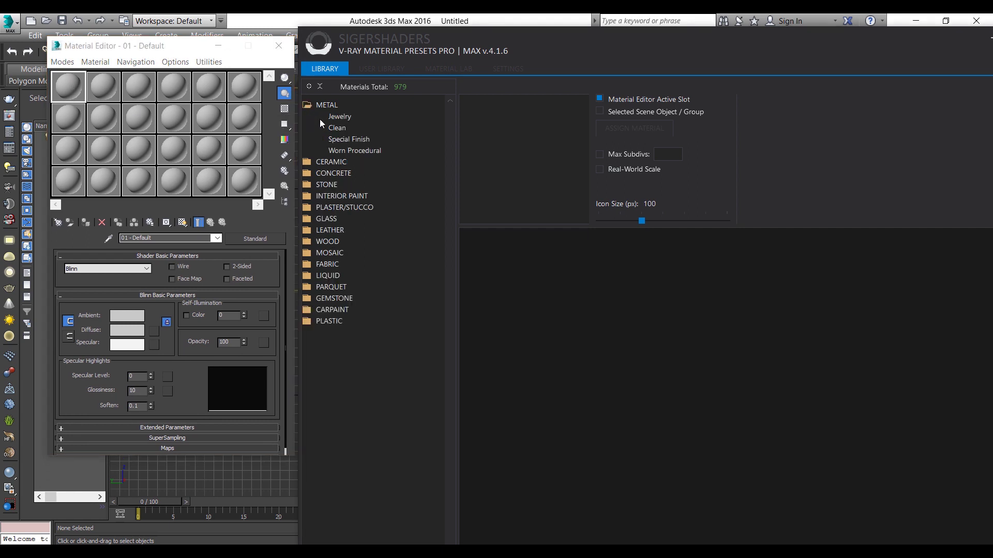
{"action": "left_click", "coordinate": [340, 118]}
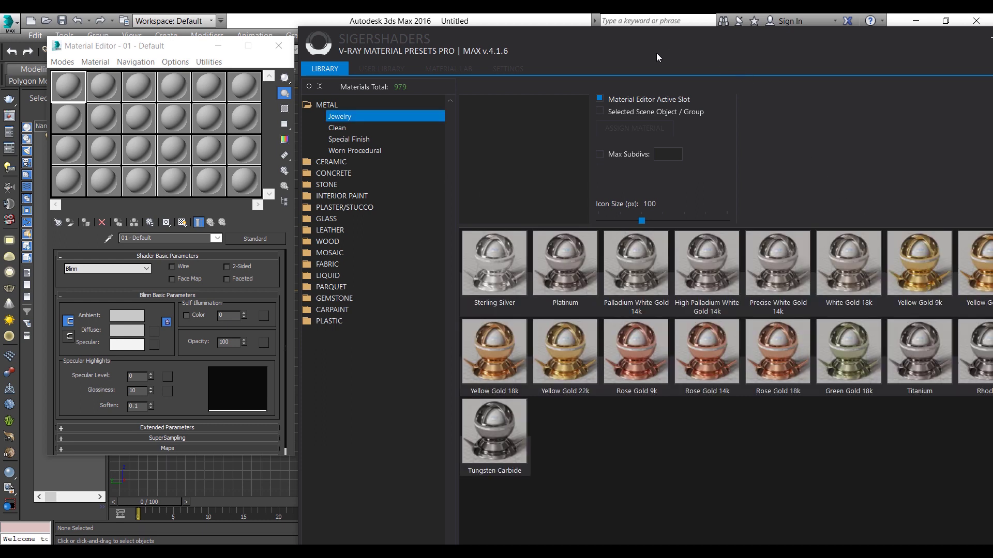
{"action": "left_click_drag", "start_coordinate": [642, 45], "coordinate": [588, 44]}
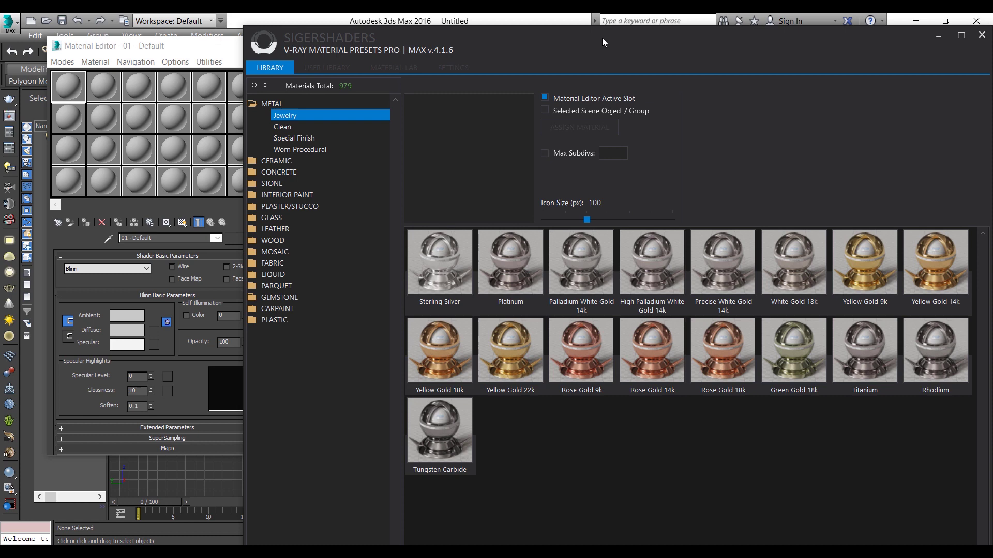
{"action": "left_click_drag", "start_coordinate": [163, 47], "coordinate": [125, 45]}
Preview Palladium White Gold 14k, Rose Gold and Titanium presets, then show CONCRETE > Floor Polished Level 1
{"action": "left_click", "coordinate": [578, 267]}
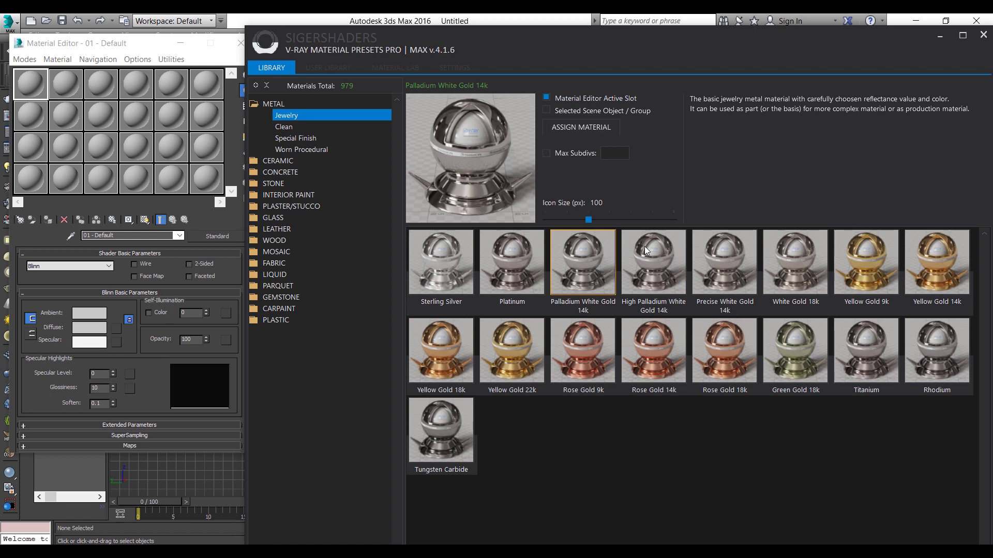
{"action": "left_click", "coordinate": [650, 280]}
{"action": "left_click", "coordinate": [644, 340]}
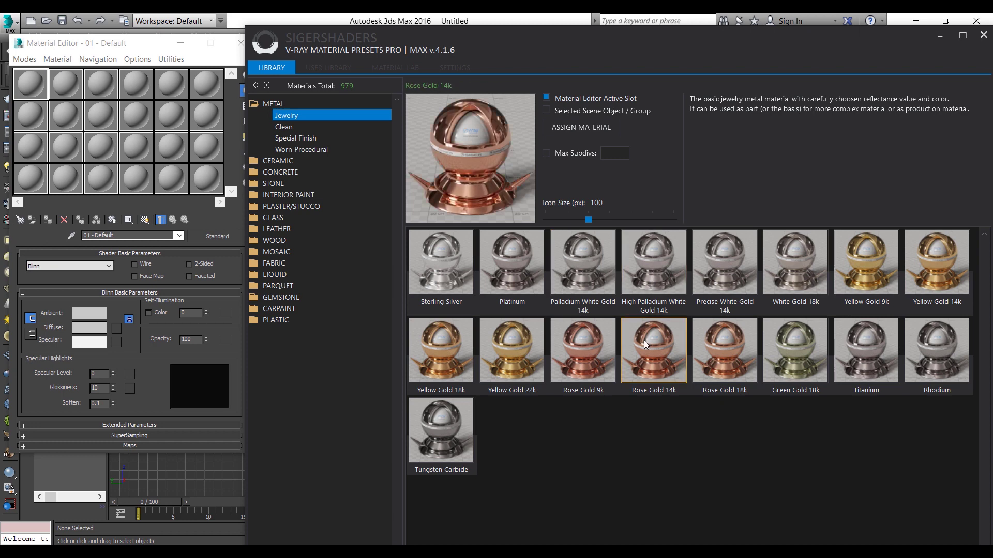
{"action": "left_click", "coordinate": [711, 345]}
{"action": "left_click", "coordinate": [859, 357]}
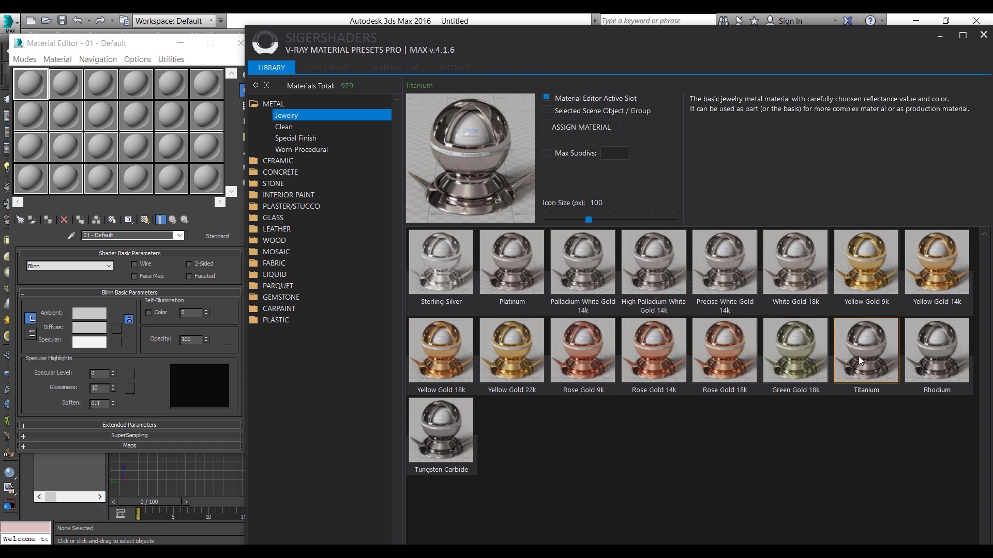
{"action": "left_click", "coordinate": [264, 172]}
{"action": "left_click", "coordinate": [305, 185]}
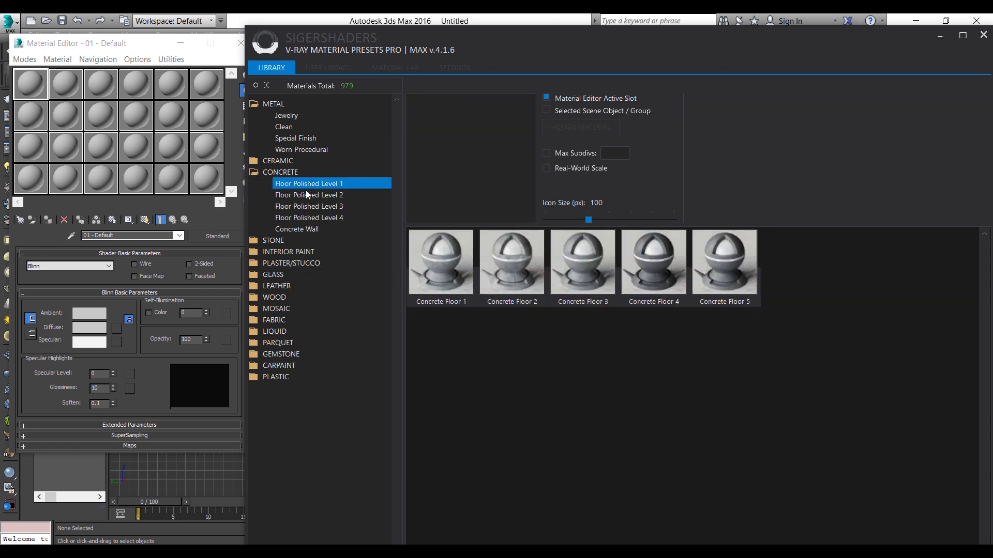
{"action": "left_click", "coordinate": [505, 273]}
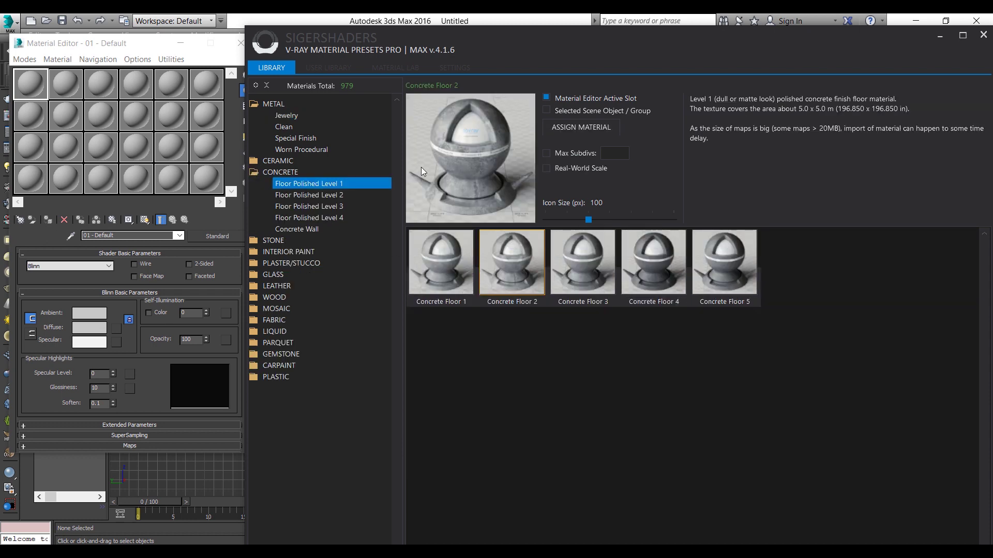
{"action": "left_click", "coordinate": [470, 158]}
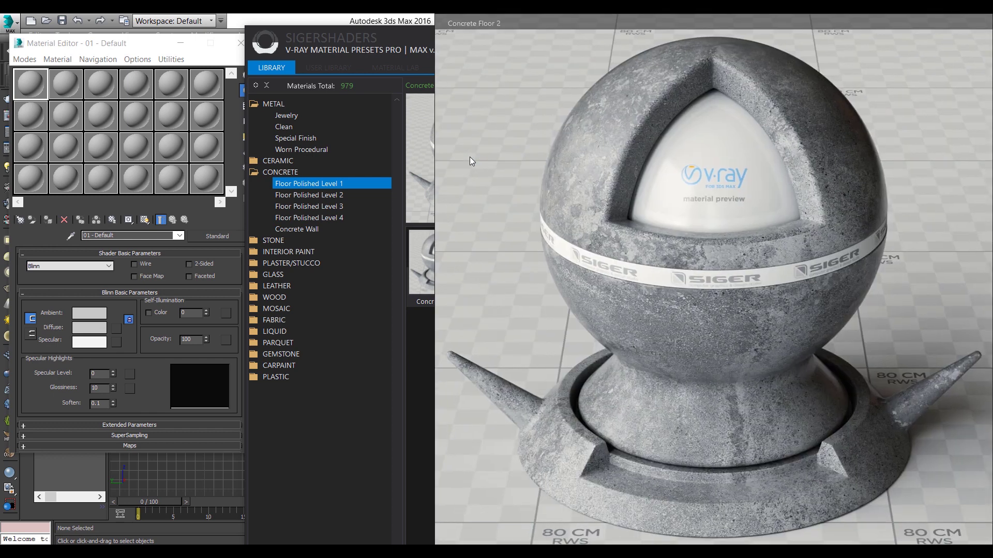
{"action": "left_click", "coordinate": [480, 195]}
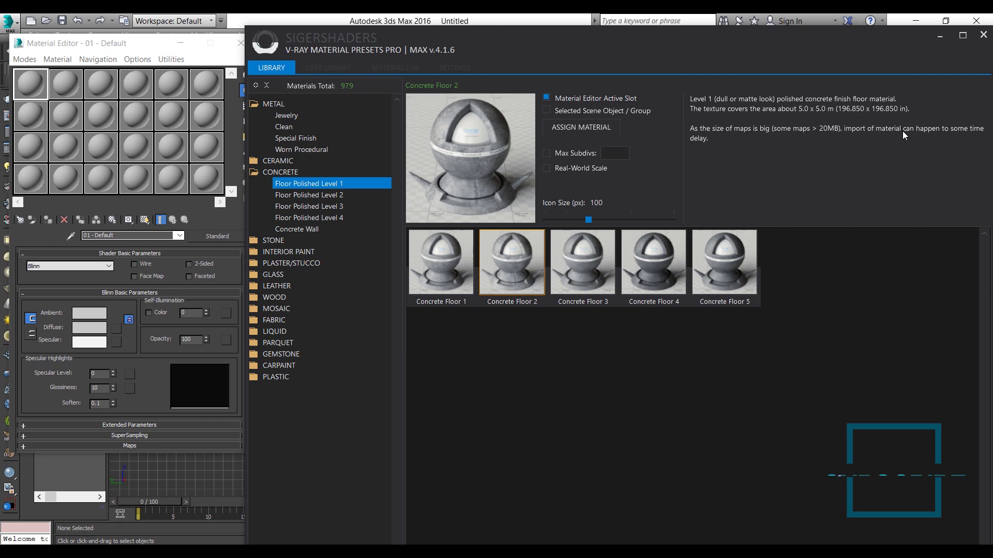
Assign Concrete Floor 3 to Material Editor slot 1 and inspect it in a magnified preview
{"action": "left_click", "coordinate": [590, 270]}
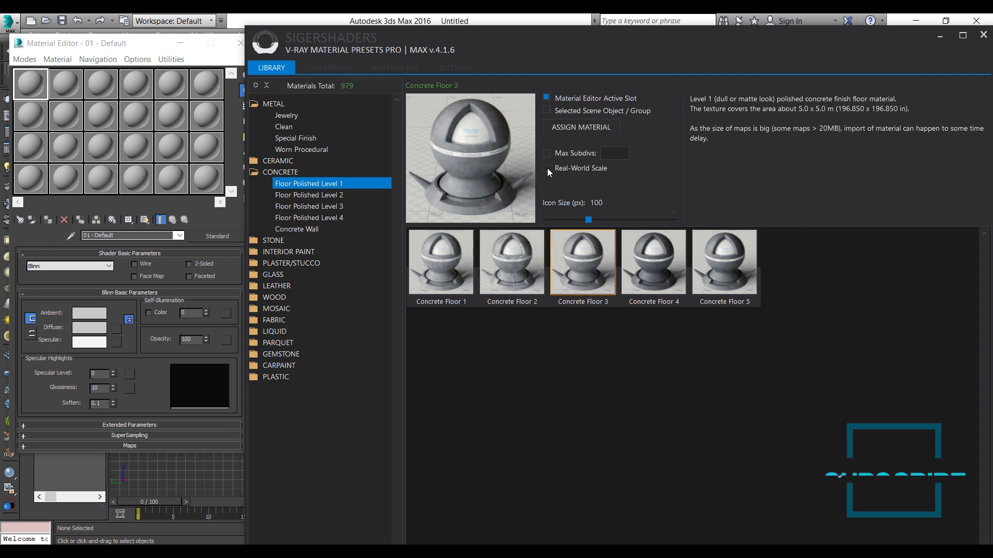
{"action": "left_click", "coordinate": [568, 128]}
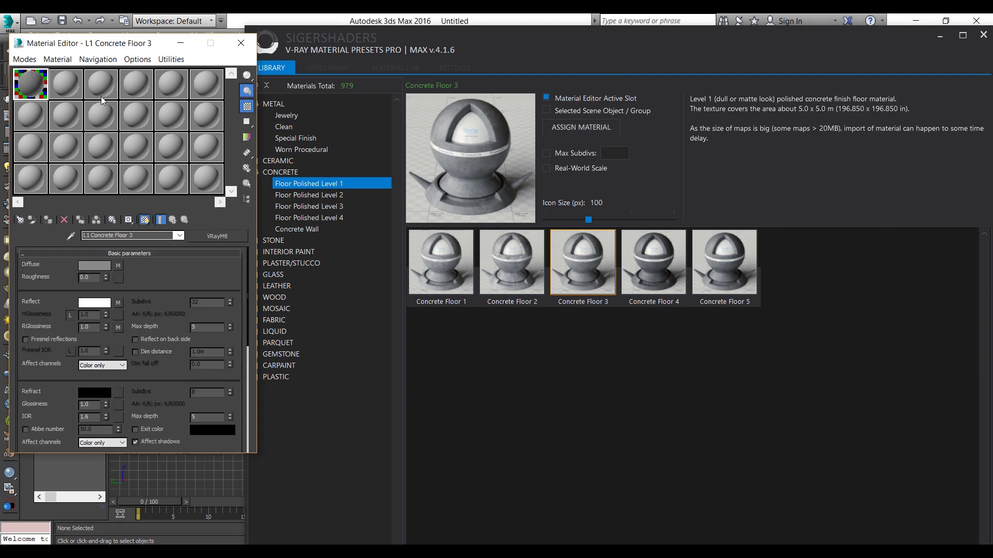
{"action": "double_click", "coordinate": [41, 89]}
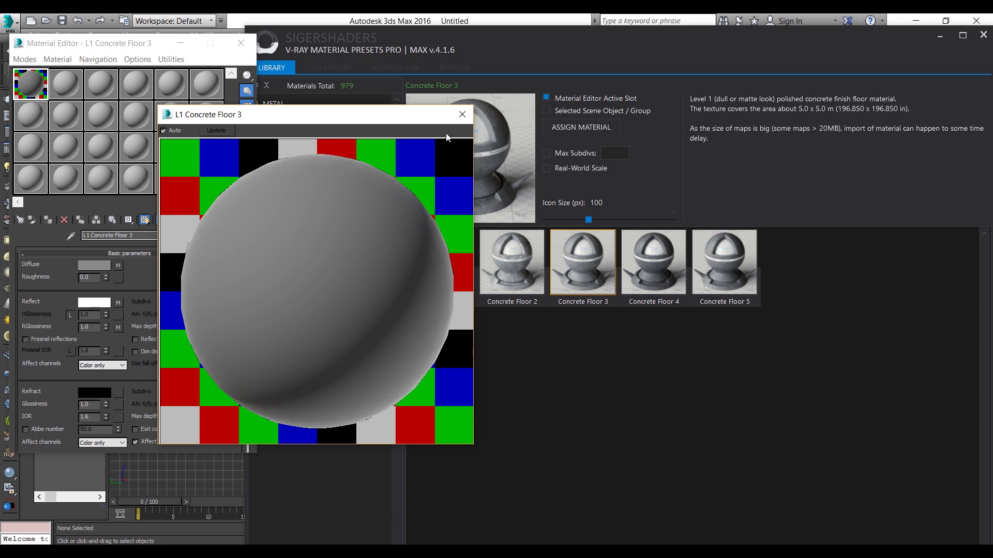
{"action": "left_click", "coordinate": [459, 118]}
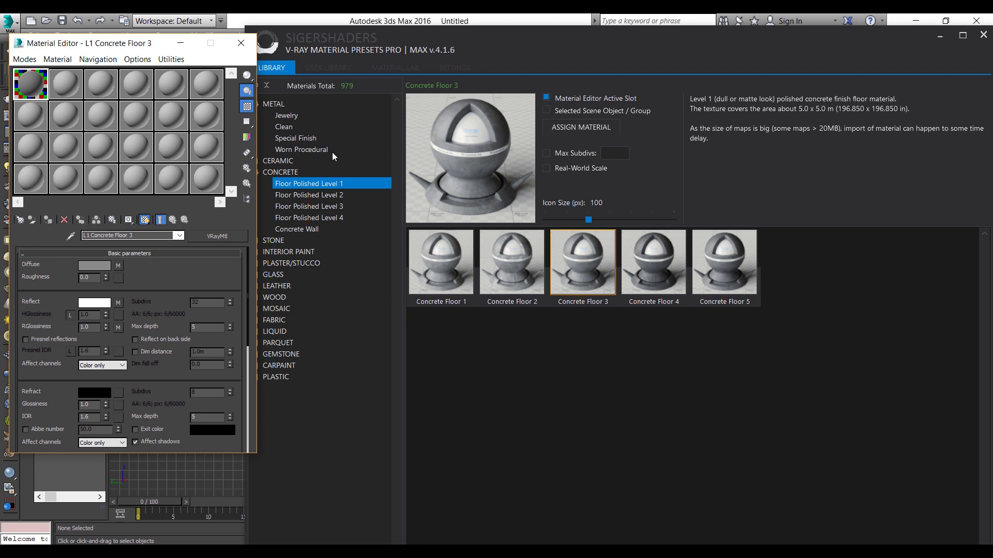
Preview the Maroon and Bronze Upholstery 1 leather presets enlarged, then collapse LEATHER
{"action": "left_click", "coordinate": [504, 55]}
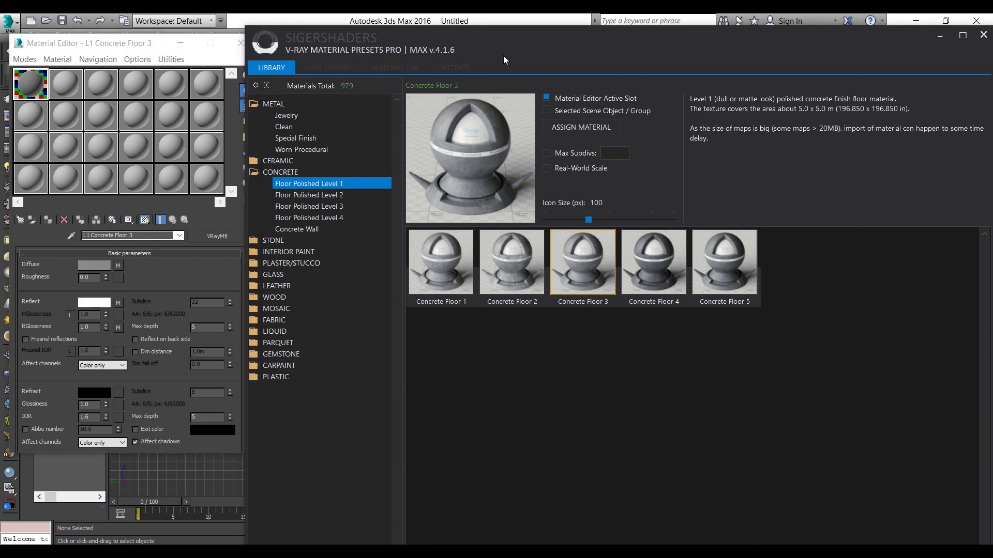
{"action": "left_click", "coordinate": [254, 175]}
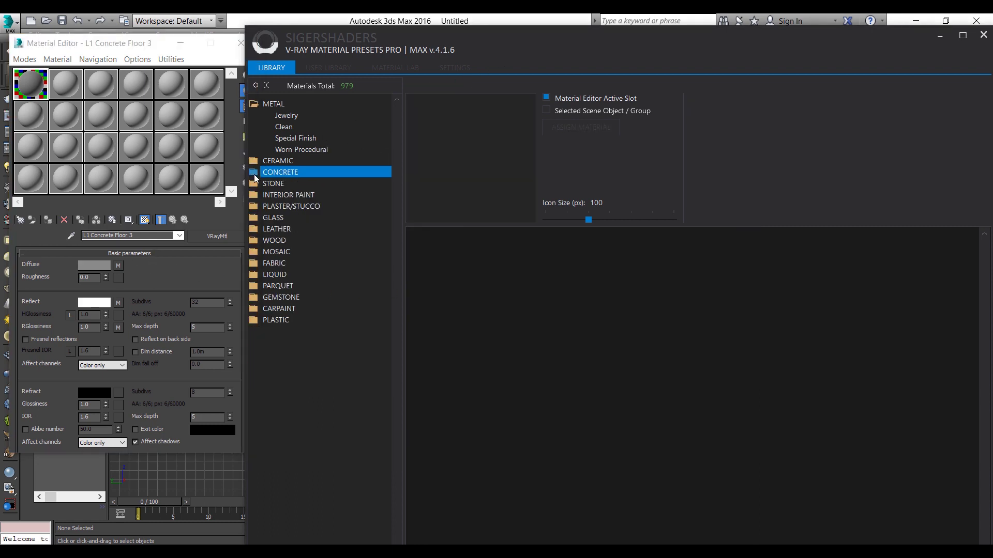
{"action": "left_click", "coordinate": [250, 230]}
{"action": "left_click", "coordinate": [298, 242]}
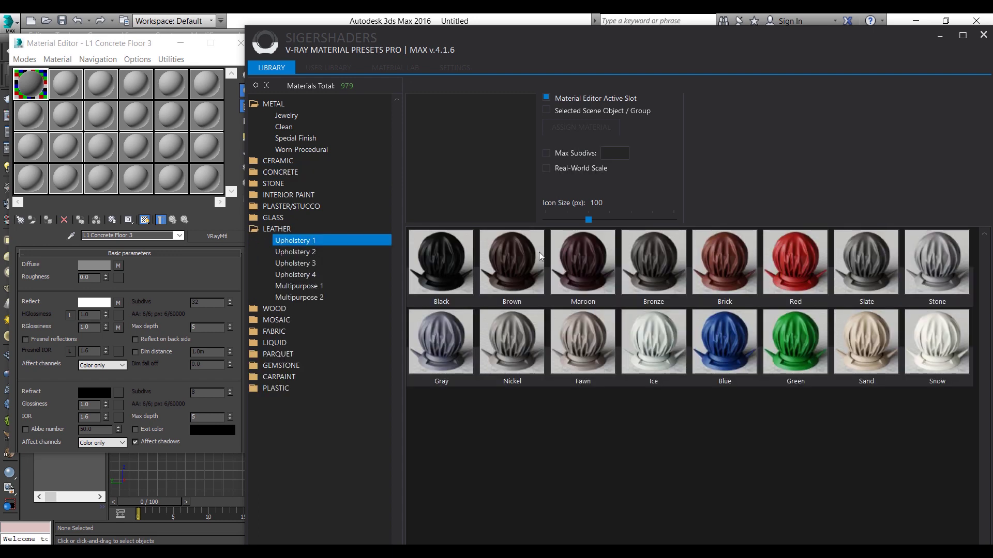
{"action": "left_click", "coordinate": [577, 267]}
{"action": "left_click", "coordinate": [517, 203]}
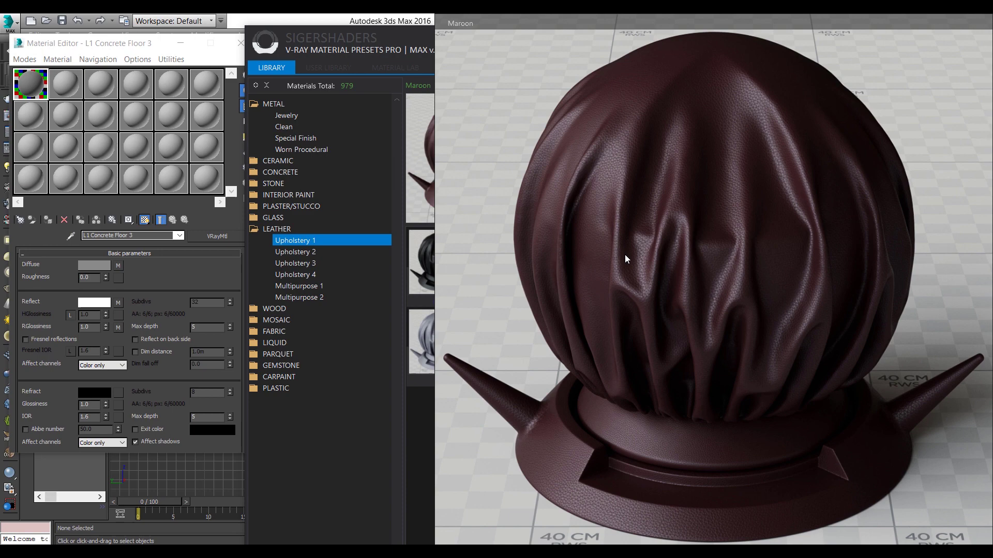
{"action": "left_click", "coordinate": [634, 262]}
{"action": "left_click", "coordinate": [480, 175]}
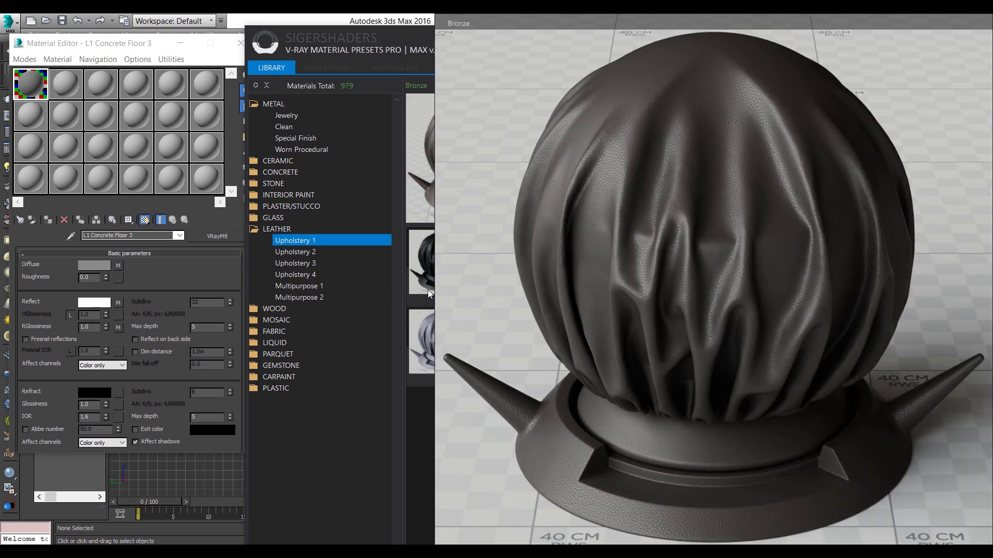
{"action": "left_click", "coordinate": [429, 253]}
{"action": "left_click", "coordinate": [261, 230]}
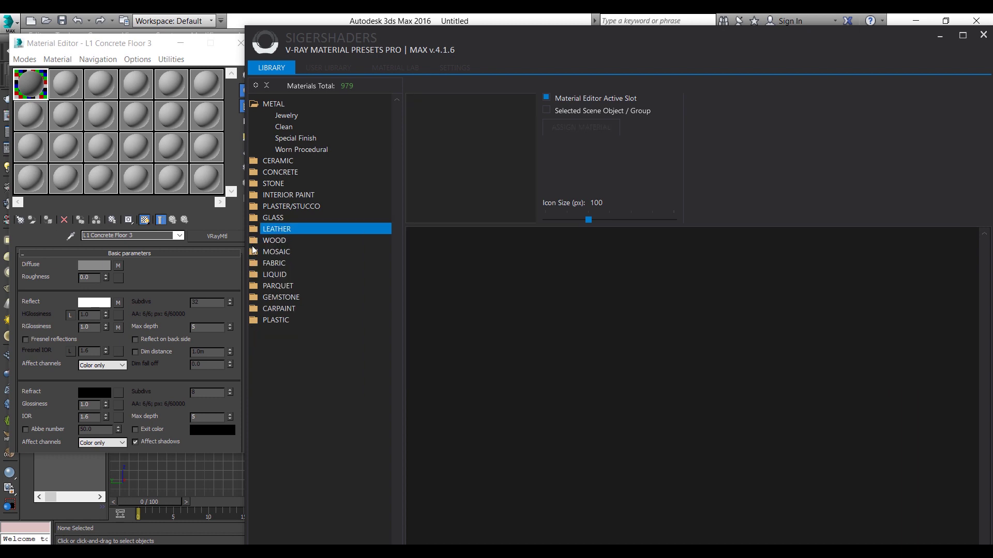
Preview enlarged renders of the Light and Light 2 Oak High-Gloss wood presets
{"action": "left_click", "coordinate": [253, 240]}
{"action": "left_click", "coordinate": [300, 252]}
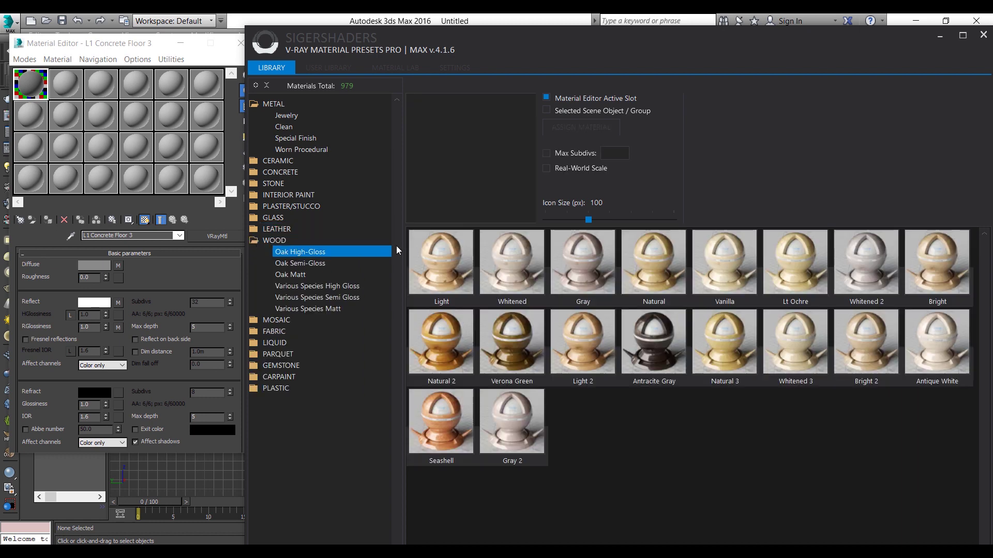
{"action": "left_click", "coordinate": [458, 260]}
{"action": "left_click", "coordinate": [462, 154]}
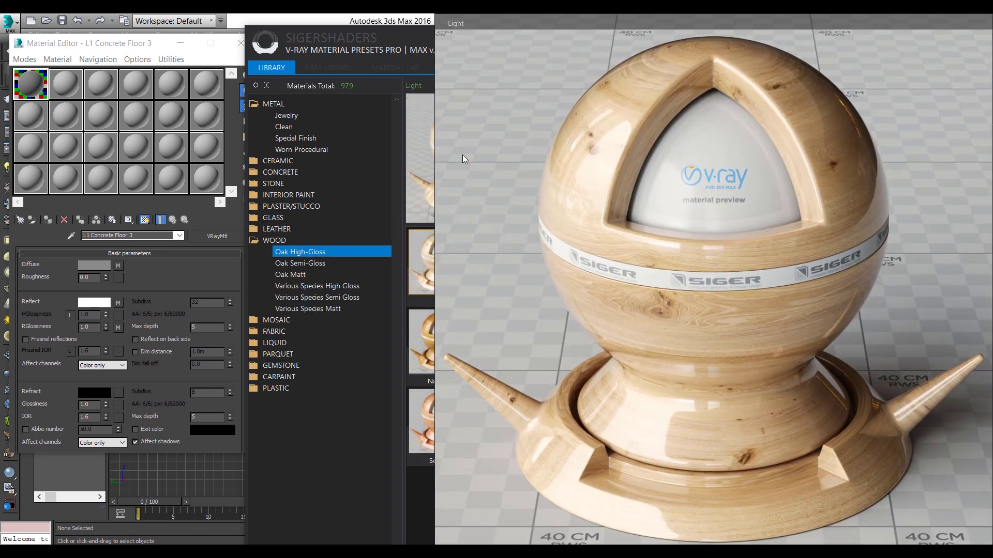
{"action": "left_click", "coordinate": [578, 308]}
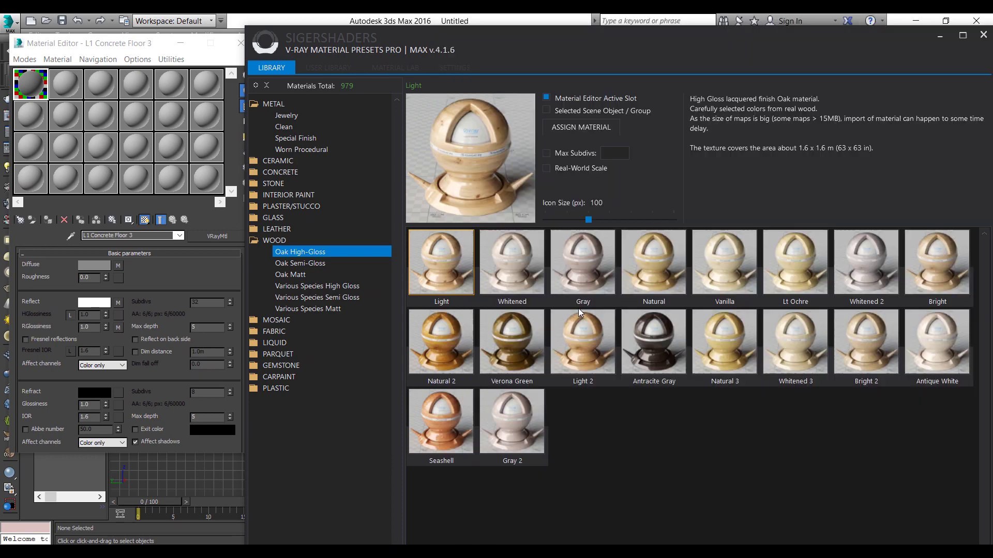
{"action": "left_click", "coordinate": [573, 338]}
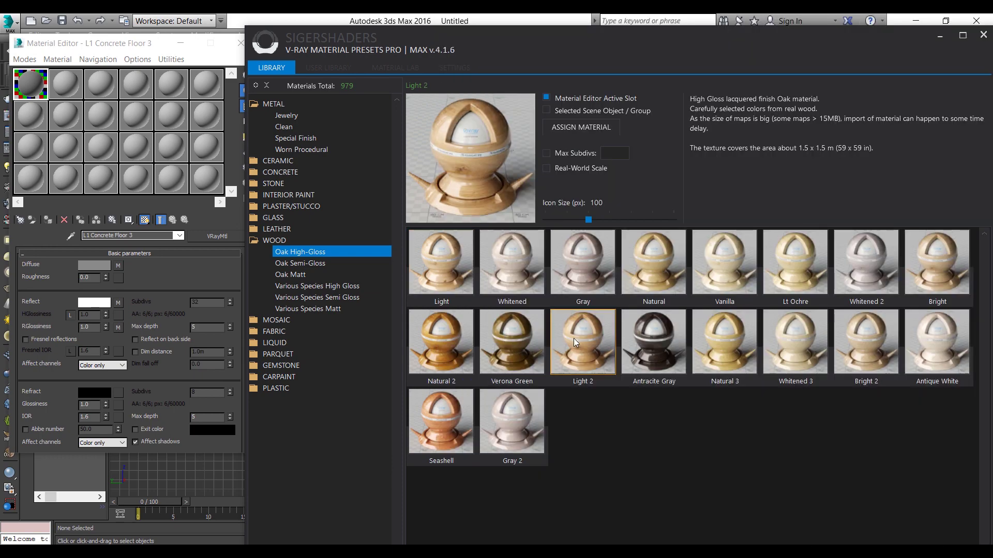
{"action": "left_click", "coordinate": [467, 172]}
{"action": "left_click", "coordinate": [504, 217]}
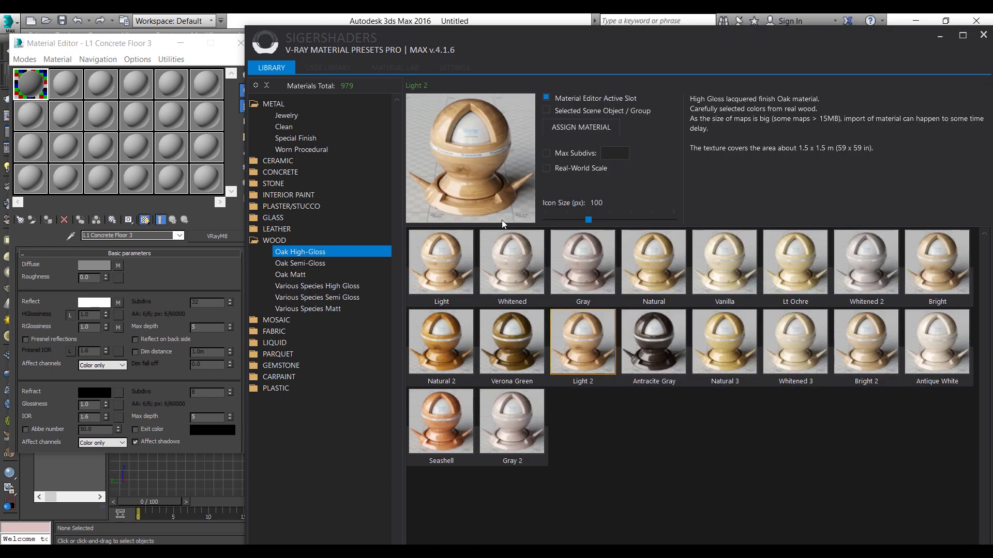
Preview the Beech preset from Various Species High Gloss, then collapse WOOD
{"action": "left_click", "coordinate": [334, 286]}
{"action": "left_click", "coordinate": [640, 265]}
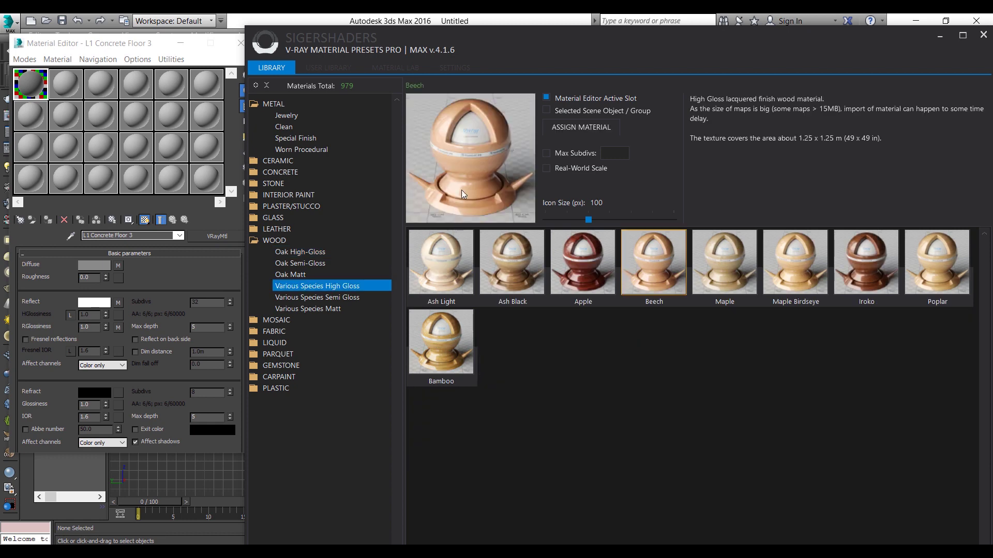
{"action": "left_click", "coordinate": [446, 167]}
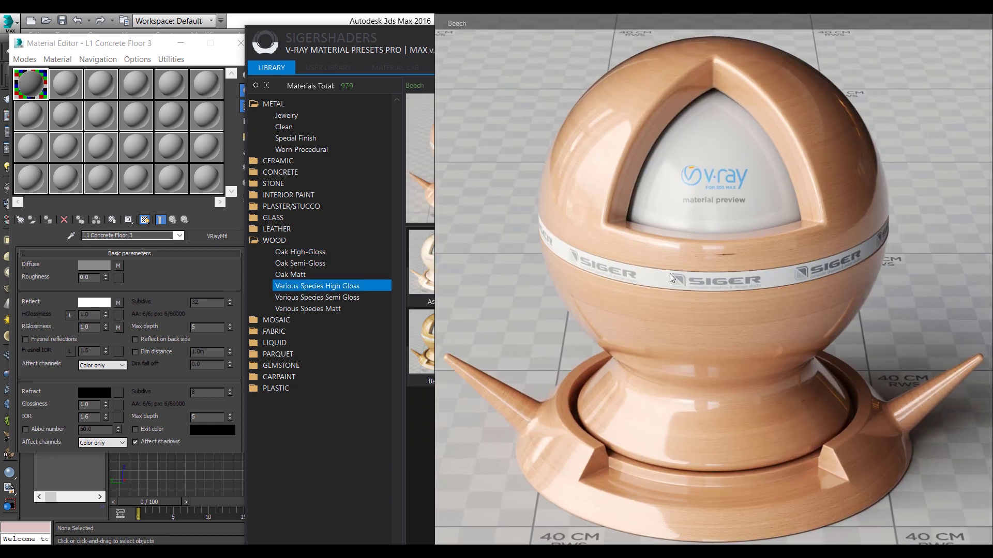
{"action": "left_click", "coordinate": [641, 218]}
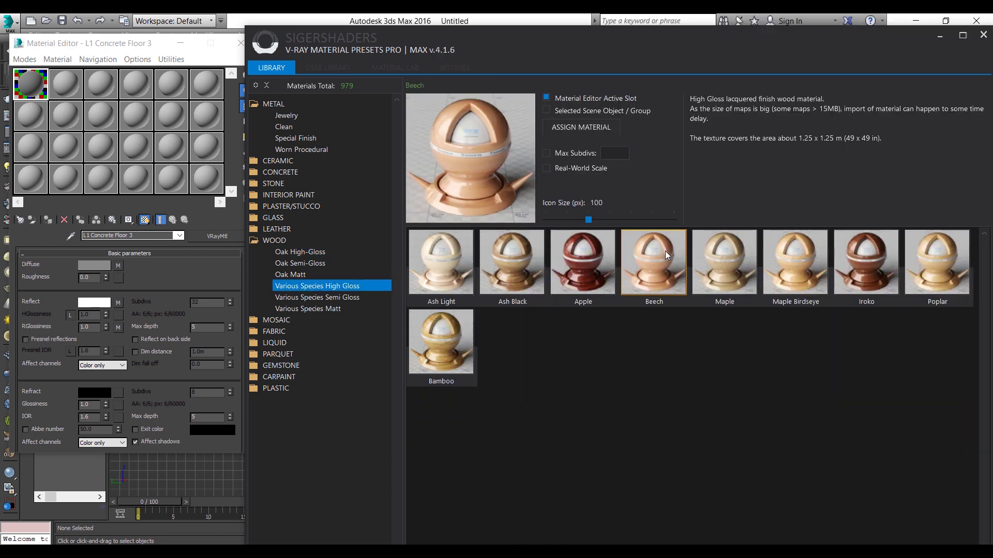
{"action": "left_click", "coordinate": [255, 241]}
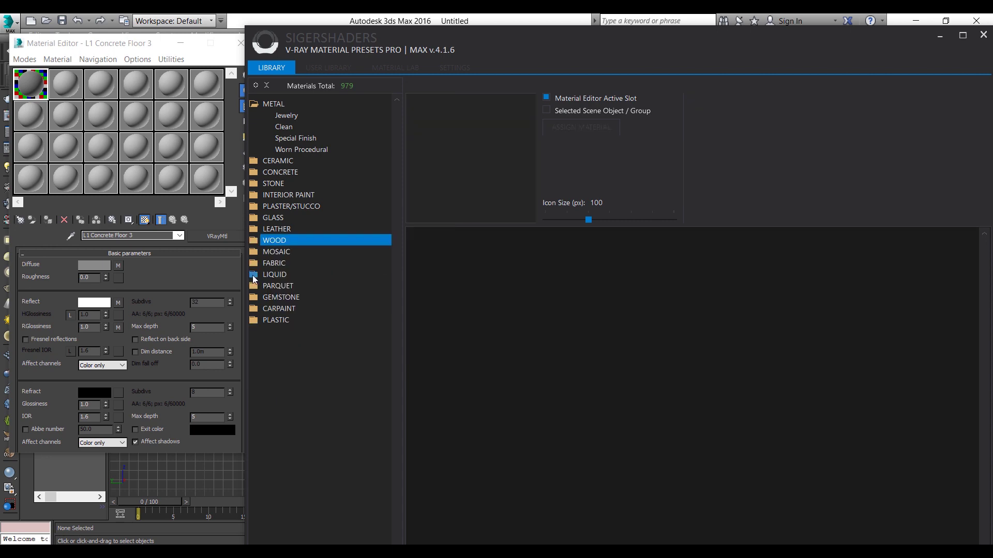
{"action": "left_click", "coordinate": [254, 286]}
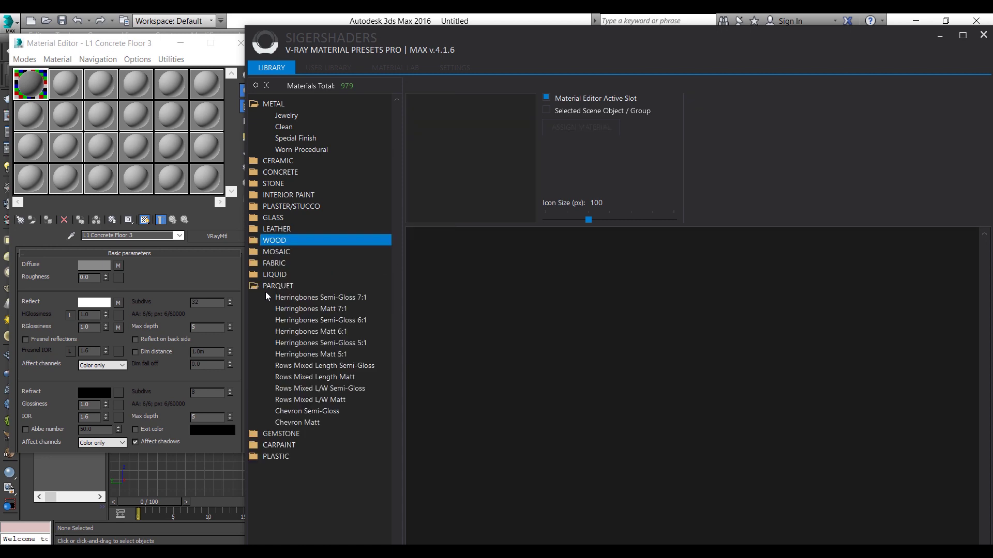
{"action": "left_click", "coordinate": [310, 299]}
{"action": "left_click", "coordinate": [312, 354]}
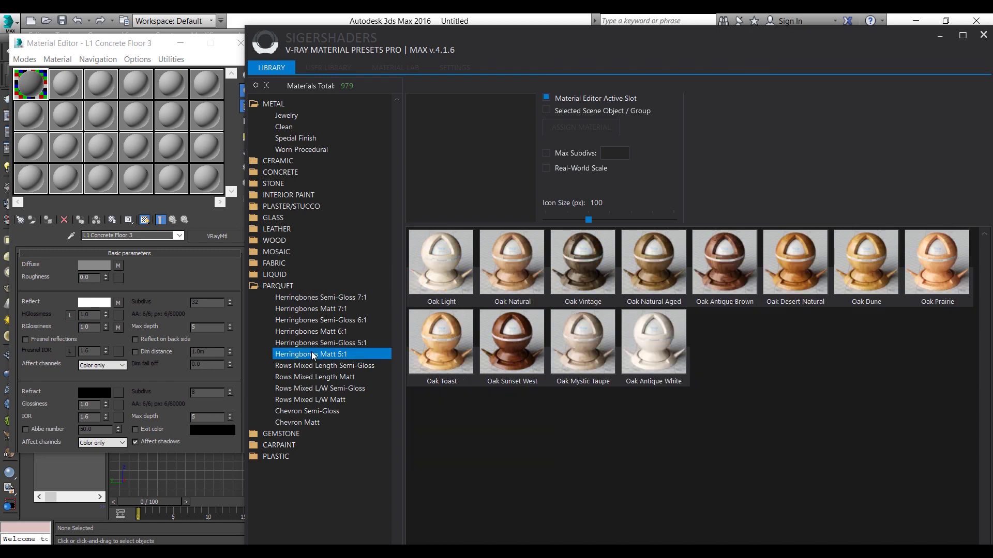
{"action": "left_click", "coordinate": [534, 267]}
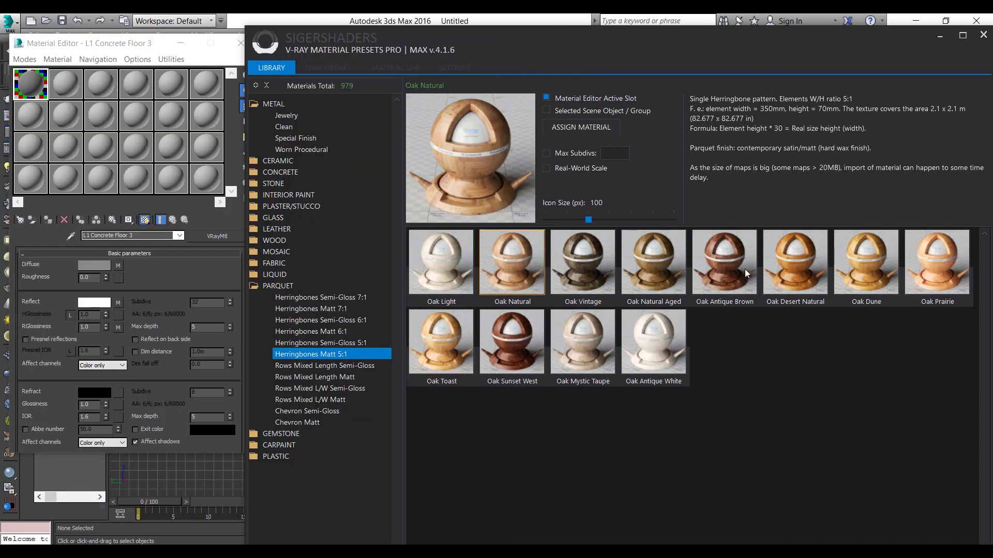
{"action": "left_click", "coordinate": [791, 264]}
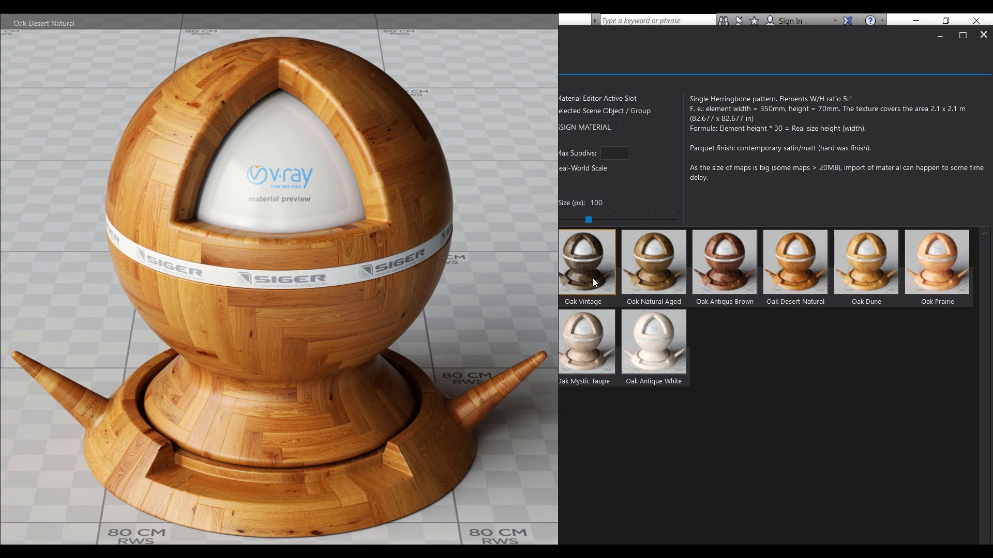
{"action": "left_click", "coordinate": [593, 280]}
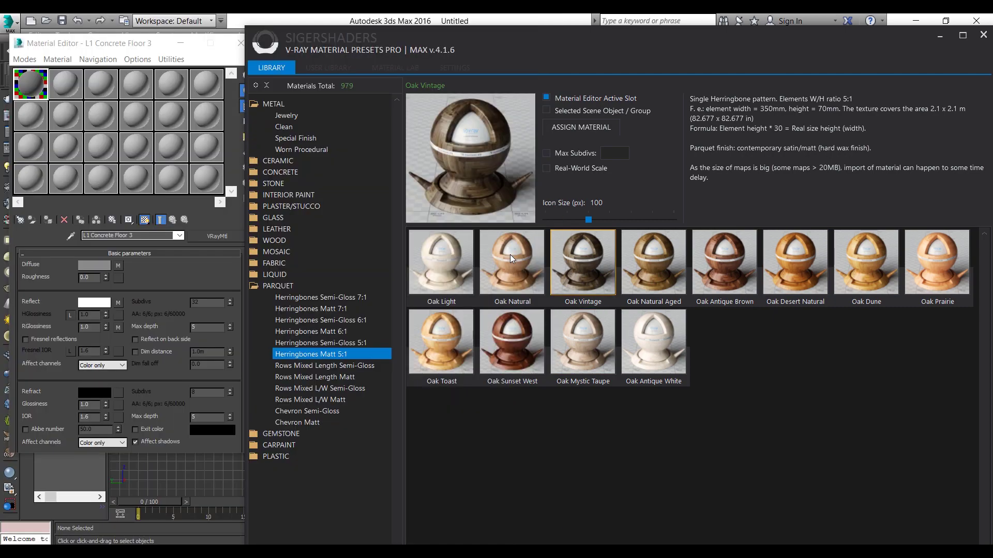
{"action": "left_click", "coordinate": [266, 434]}
{"action": "left_click", "coordinate": [288, 446]}
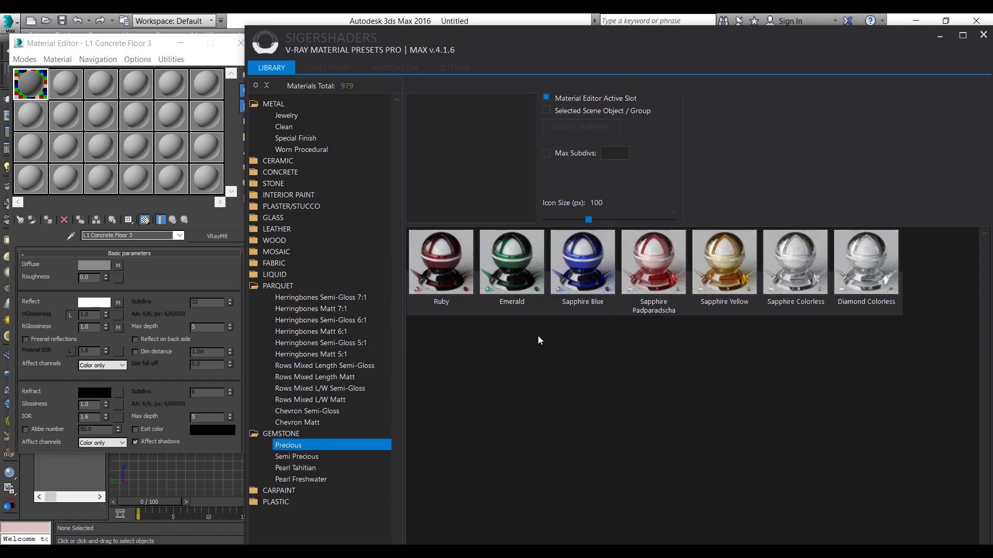
{"action": "left_click", "coordinate": [499, 282]}
{"action": "left_click", "coordinate": [488, 180]}
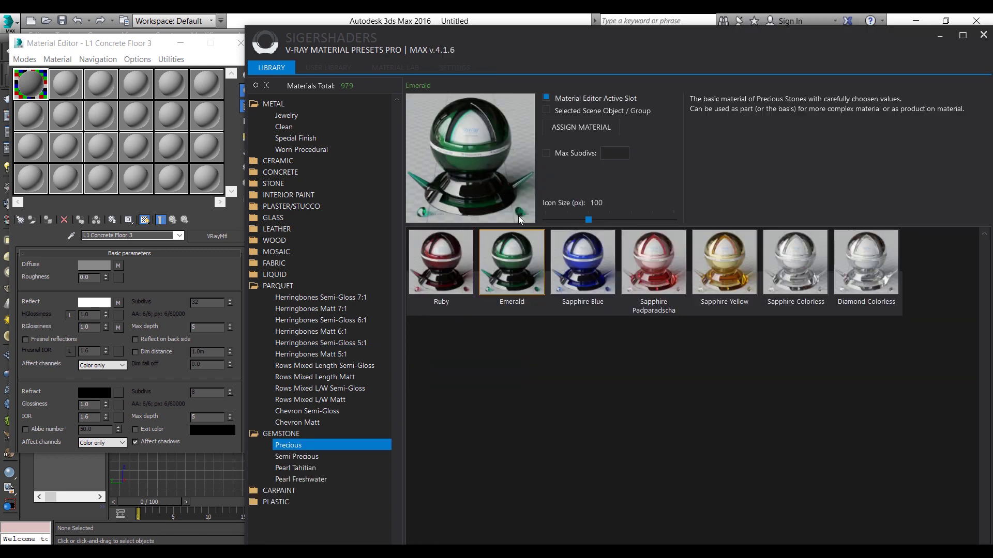
{"action": "left_click", "coordinate": [254, 287]}
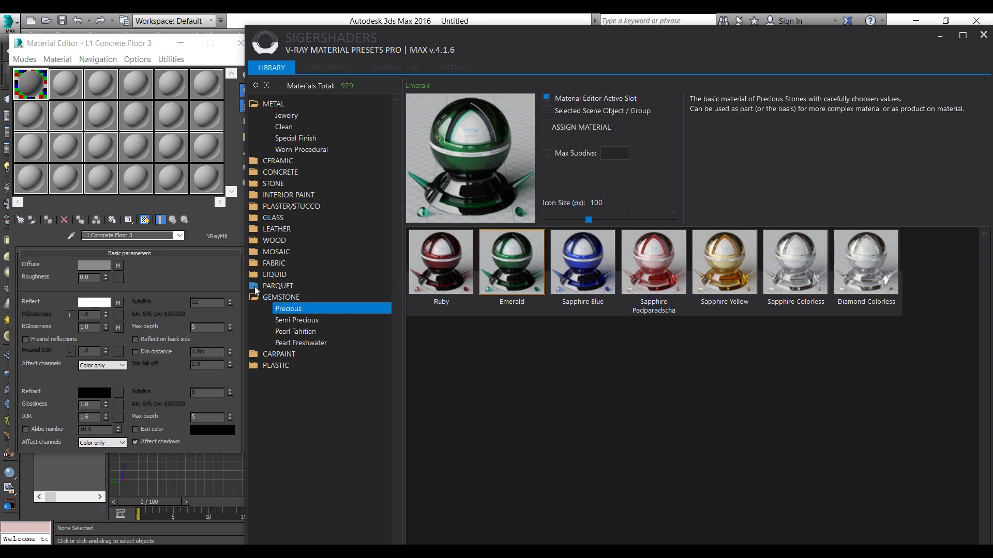
{"action": "left_click", "coordinate": [255, 299]}
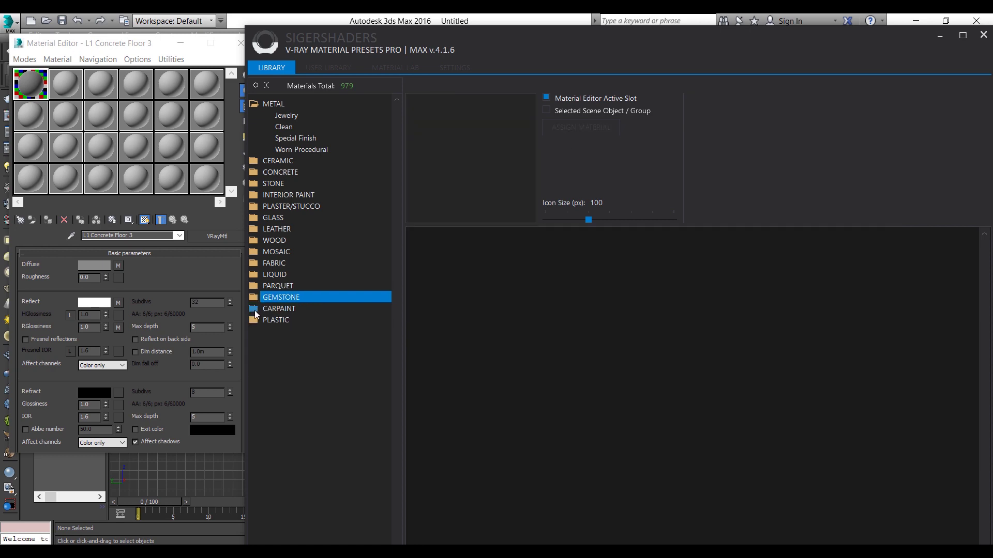
{"action": "left_click", "coordinate": [257, 310]}
{"action": "left_click", "coordinate": [285, 322]}
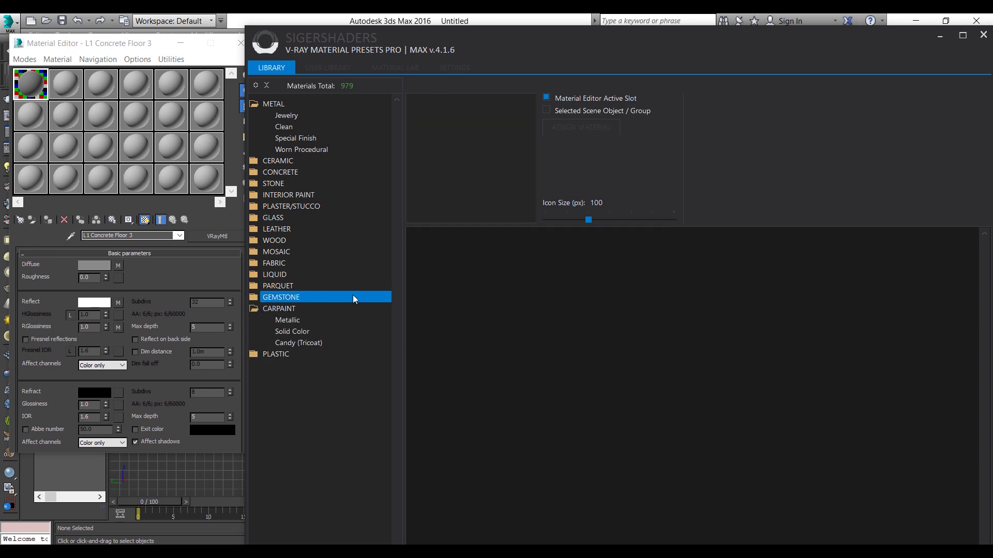
{"action": "left_click", "coordinate": [517, 346]}
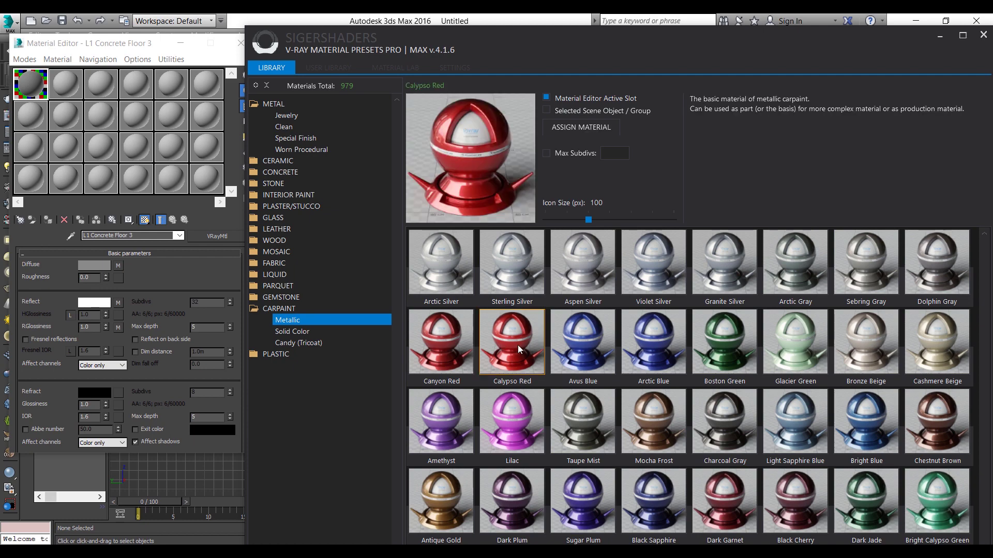
{"action": "left_click", "coordinate": [491, 170]}
{"action": "left_click", "coordinate": [532, 254]}
{"action": "left_click", "coordinate": [594, 273]}
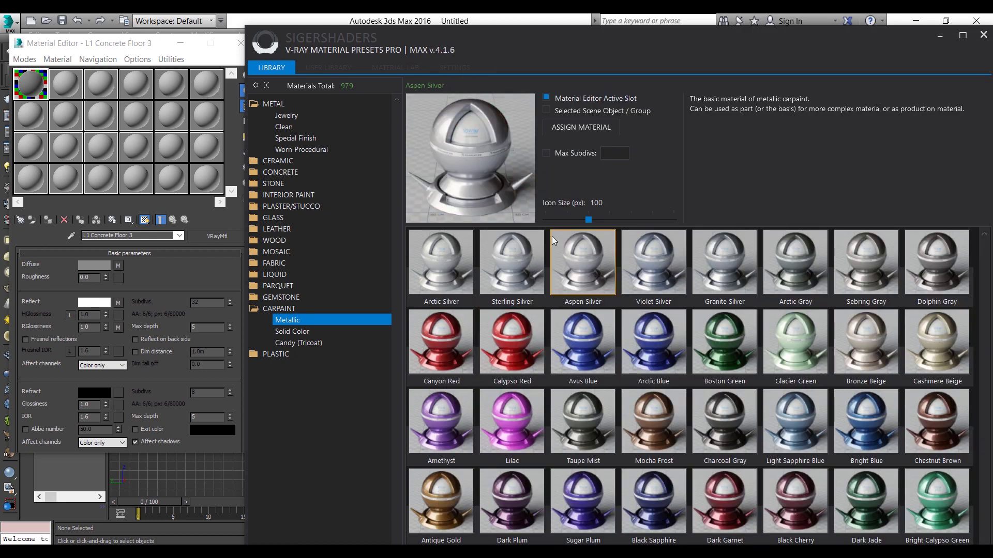
{"action": "left_click", "coordinate": [483, 180]}
{"action": "left_click", "coordinate": [545, 212]}
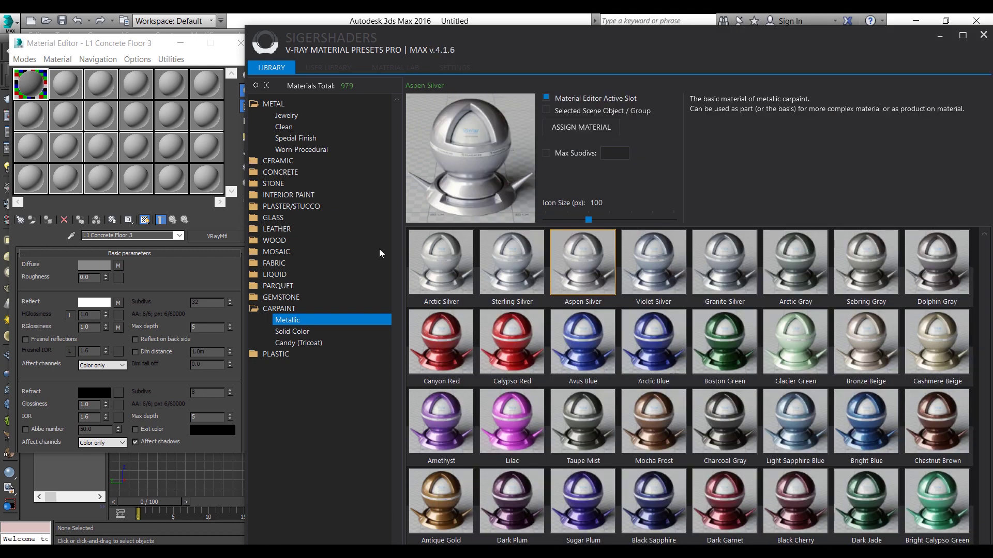
{"action": "left_click", "coordinate": [254, 308]}
{"action": "left_click", "coordinate": [251, 320]}
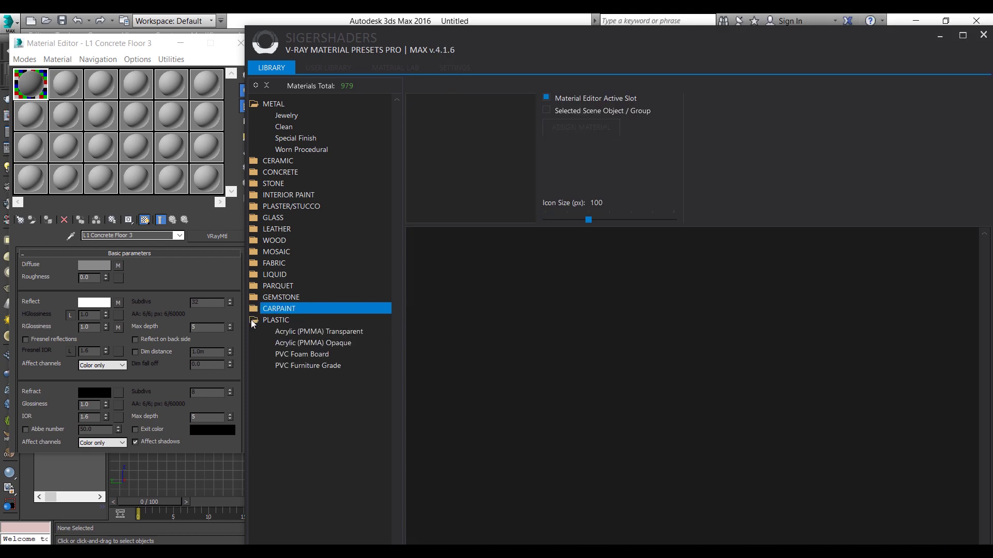
{"action": "left_click", "coordinate": [291, 332]}
{"action": "left_click", "coordinate": [488, 268]}
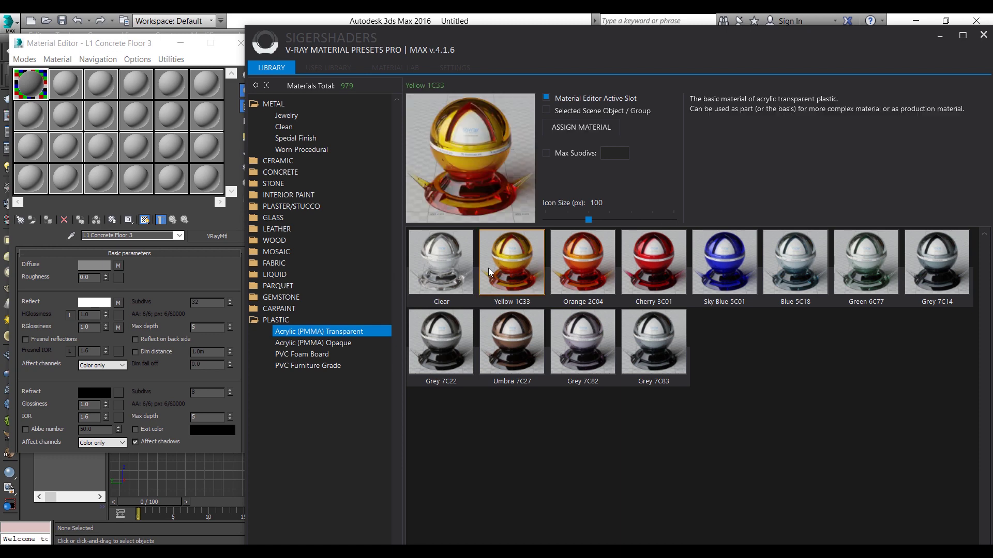
{"action": "left_click", "coordinate": [494, 197]}
{"action": "left_click", "coordinate": [508, 196]}
Collapse PLASTIC and METAL, restore the SigerShaders window, and close it
{"action": "left_click", "coordinate": [256, 321]}
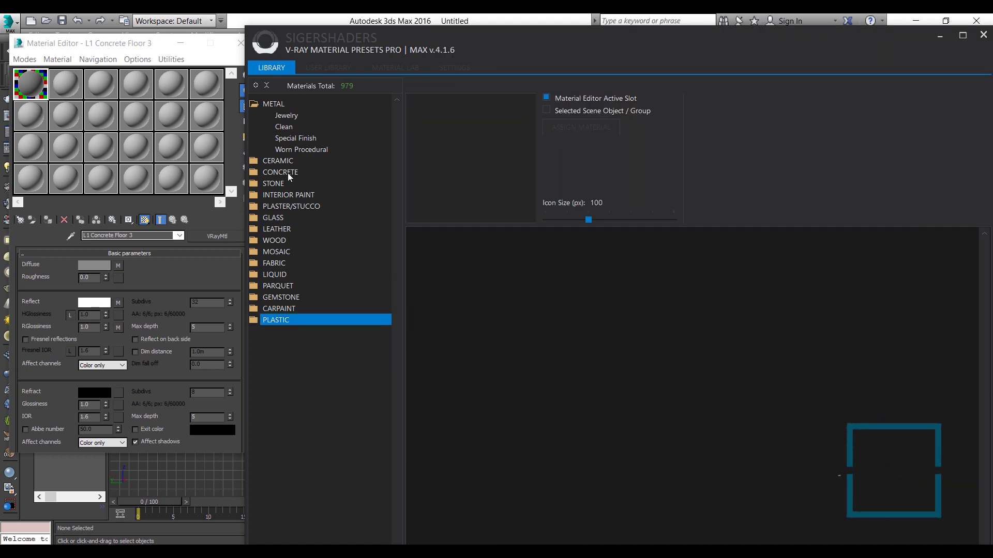
{"action": "left_click", "coordinate": [255, 103]}
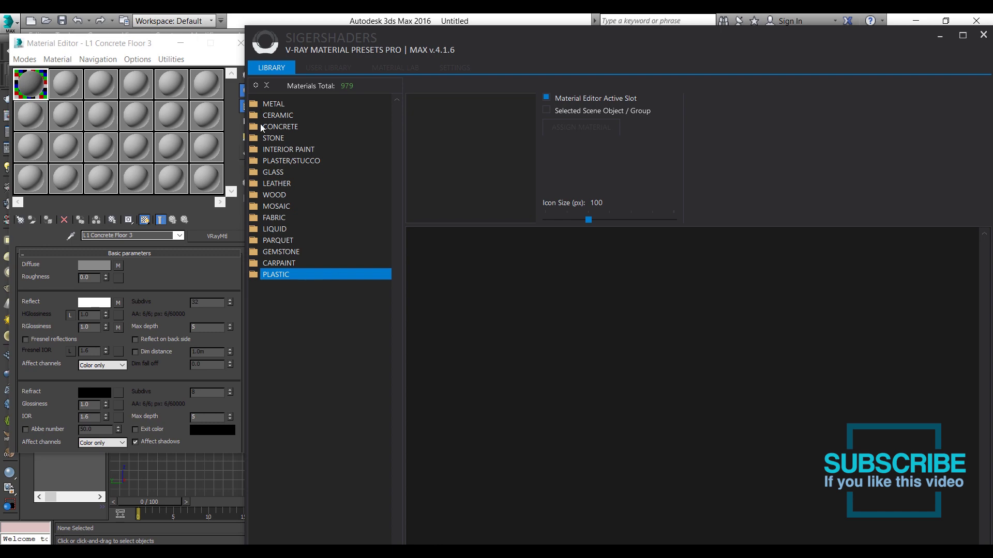
{"action": "double_click", "coordinate": [871, 44]}
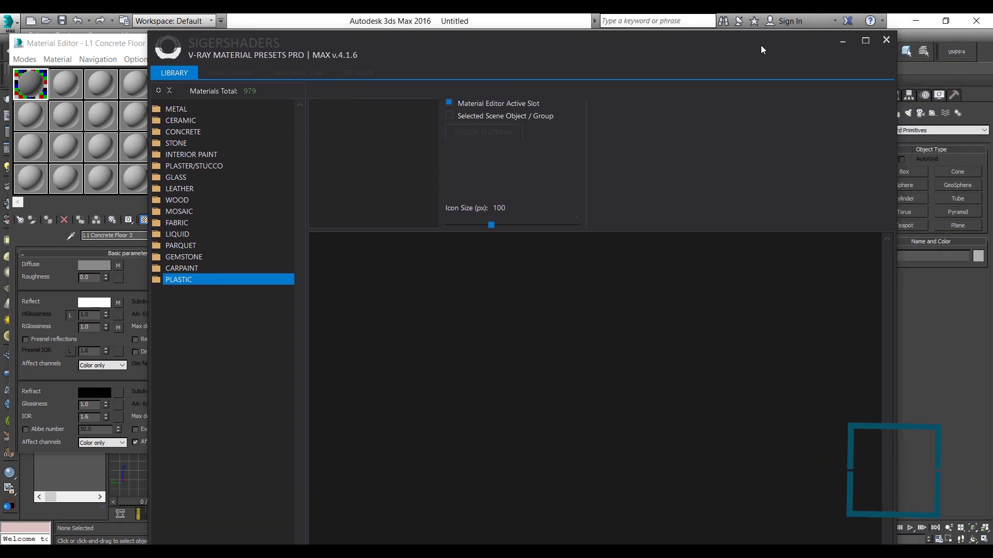
{"action": "left_click", "coordinate": [884, 37]}
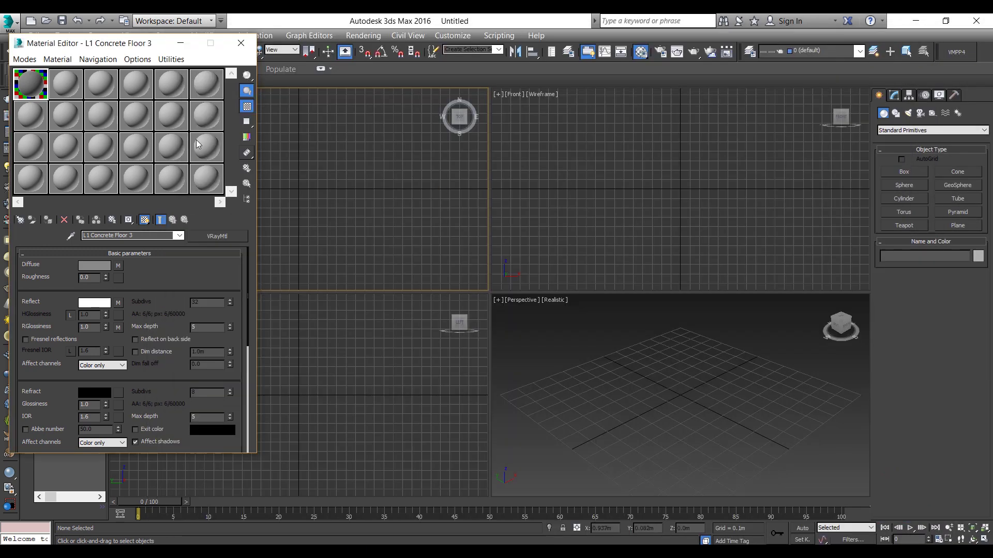